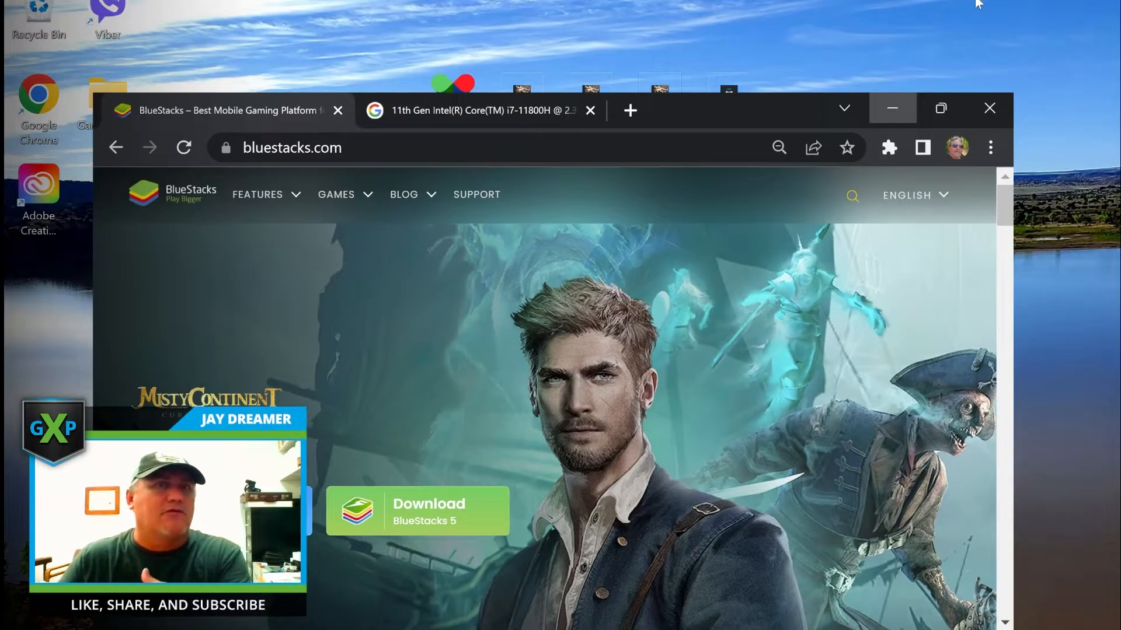
# - Minimize the browser, bring up the BlueStacks X window and look over its home page and My Games library
pyautogui.click(891, 109)
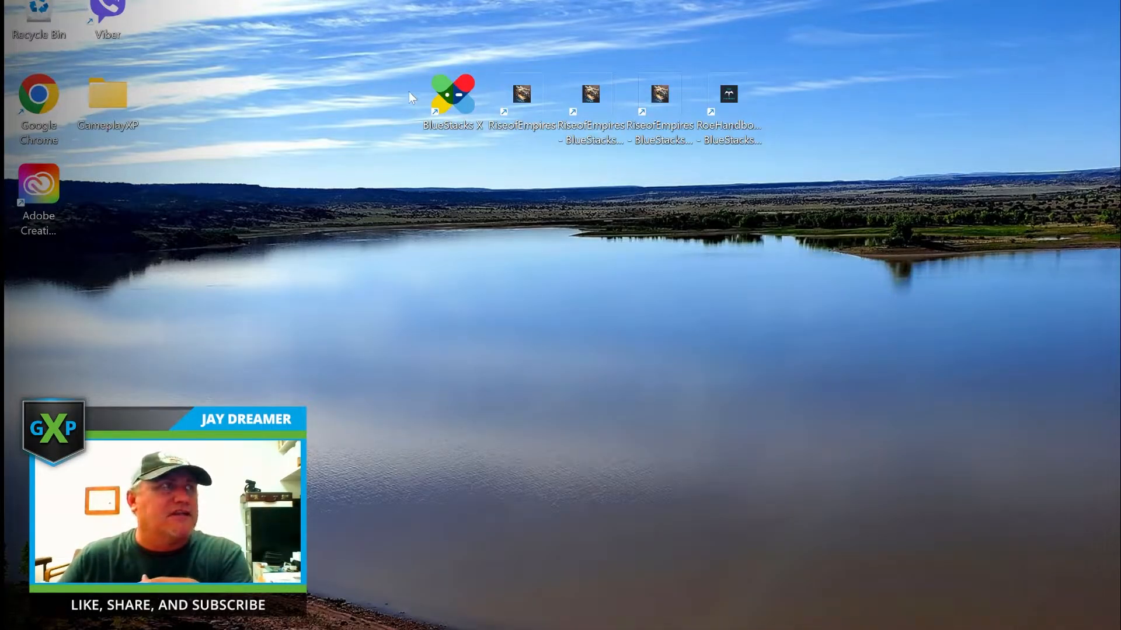
pyautogui.moveTo(802, 629)
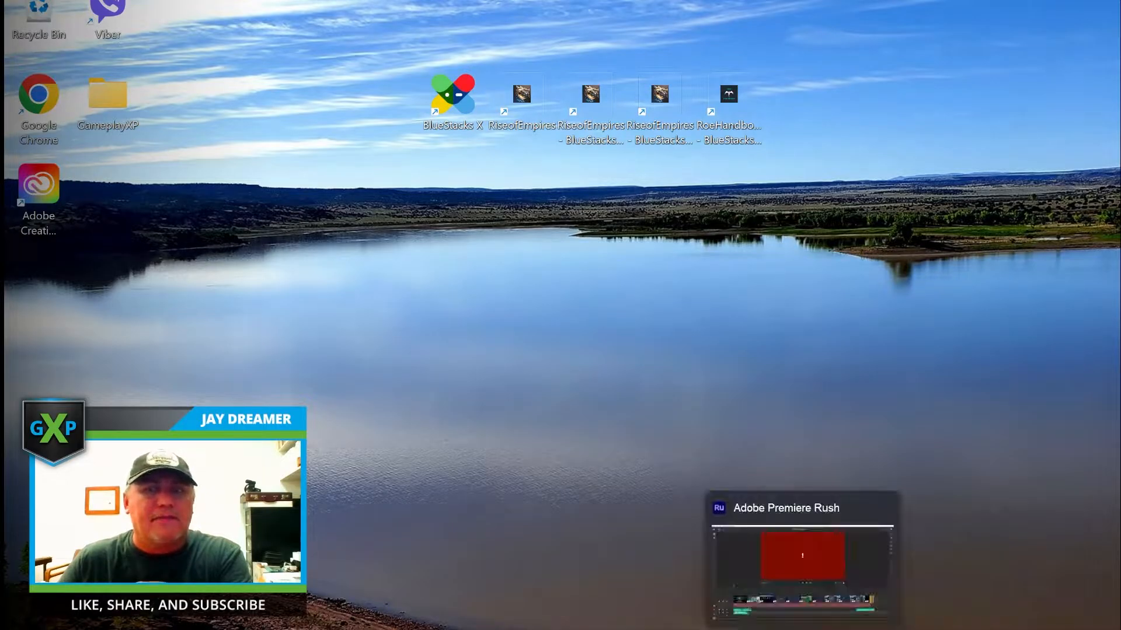
pyautogui.click(747, 617)
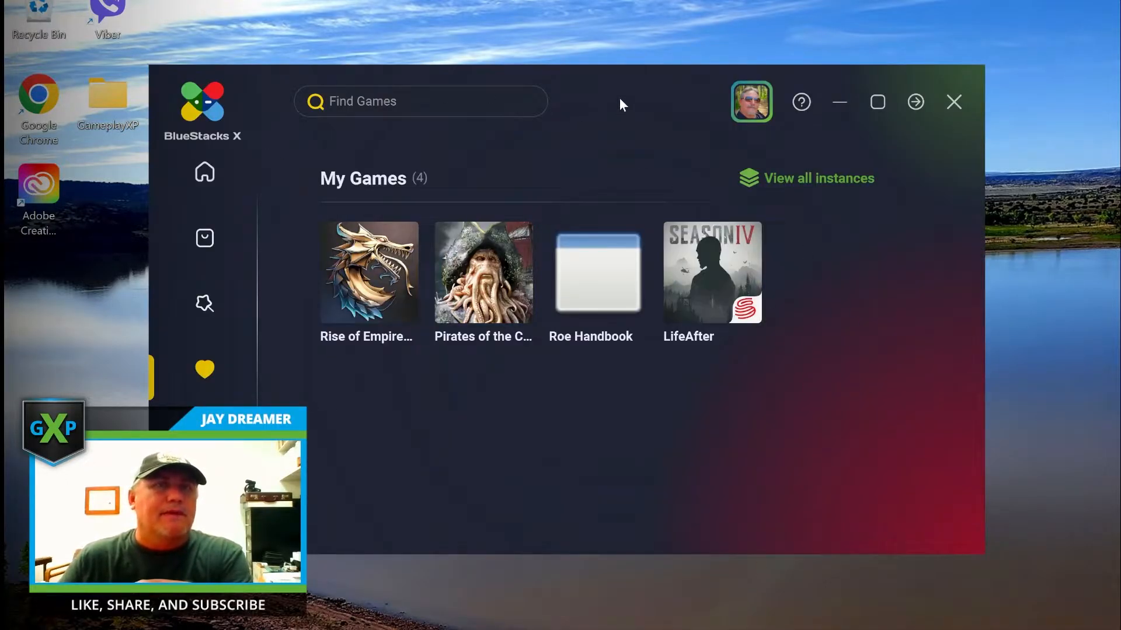
pyautogui.moveTo(619, 97); pyautogui.dragTo(645, 67)
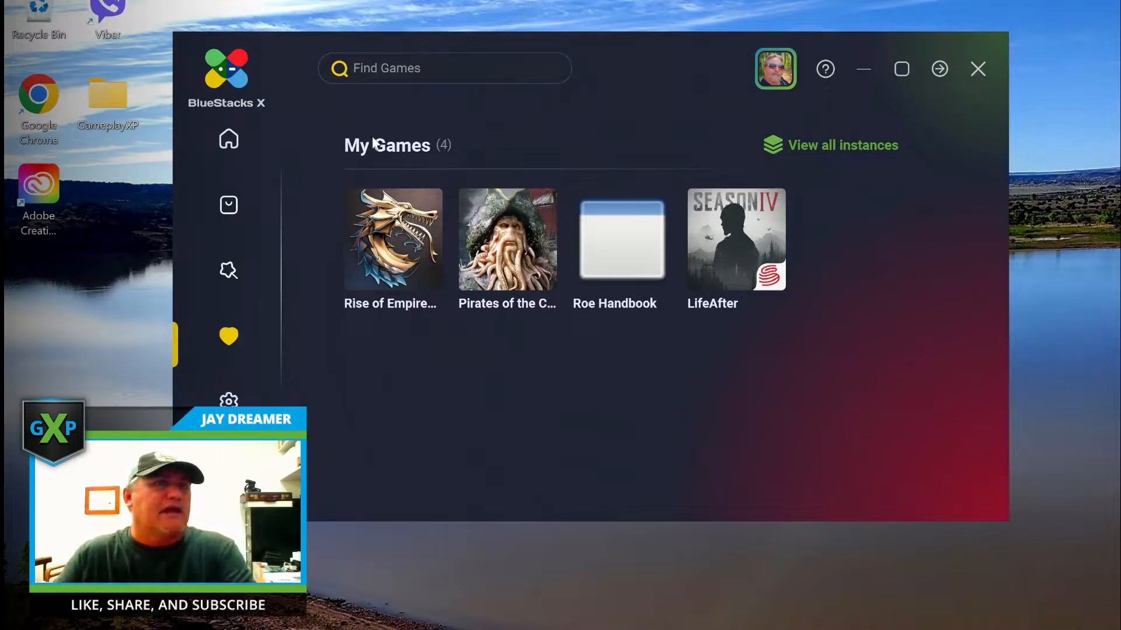
pyautogui.click(228, 143)
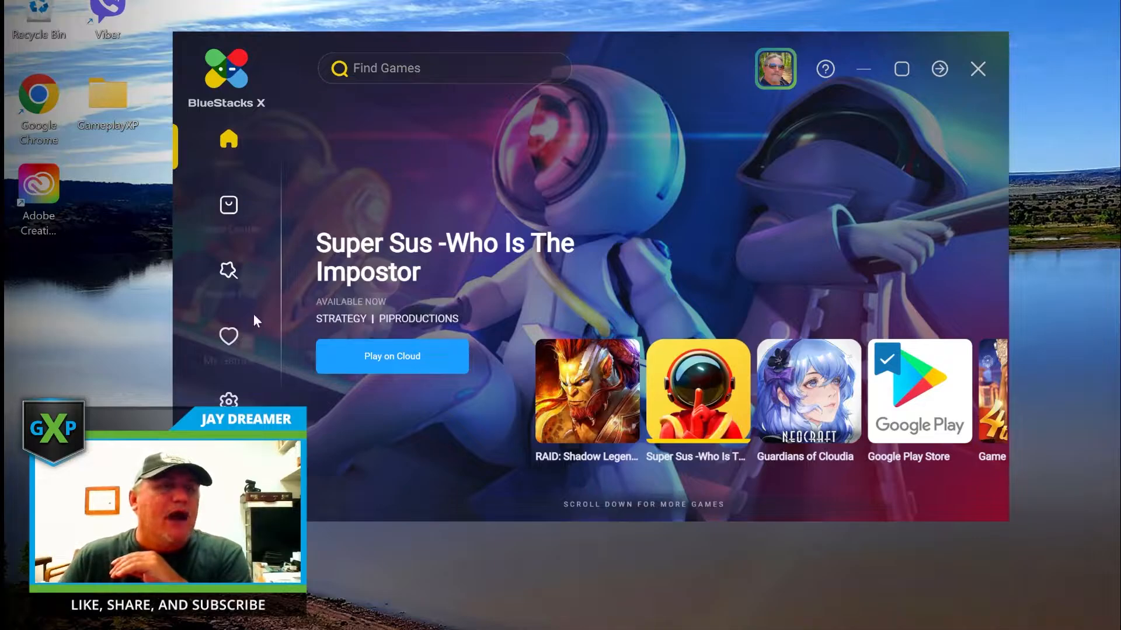
pyautogui.click(251, 333)
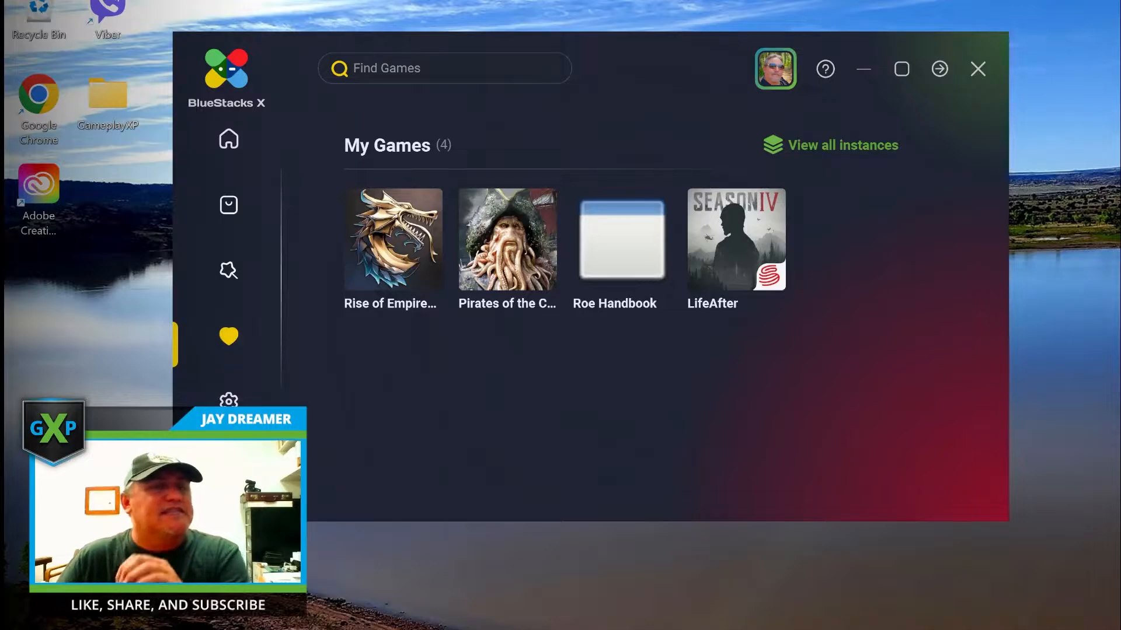
# - Switch to the BlueStacks App Player running the game and restore its window to the smaller size
pyautogui.hotkey('alt', 'Tab')
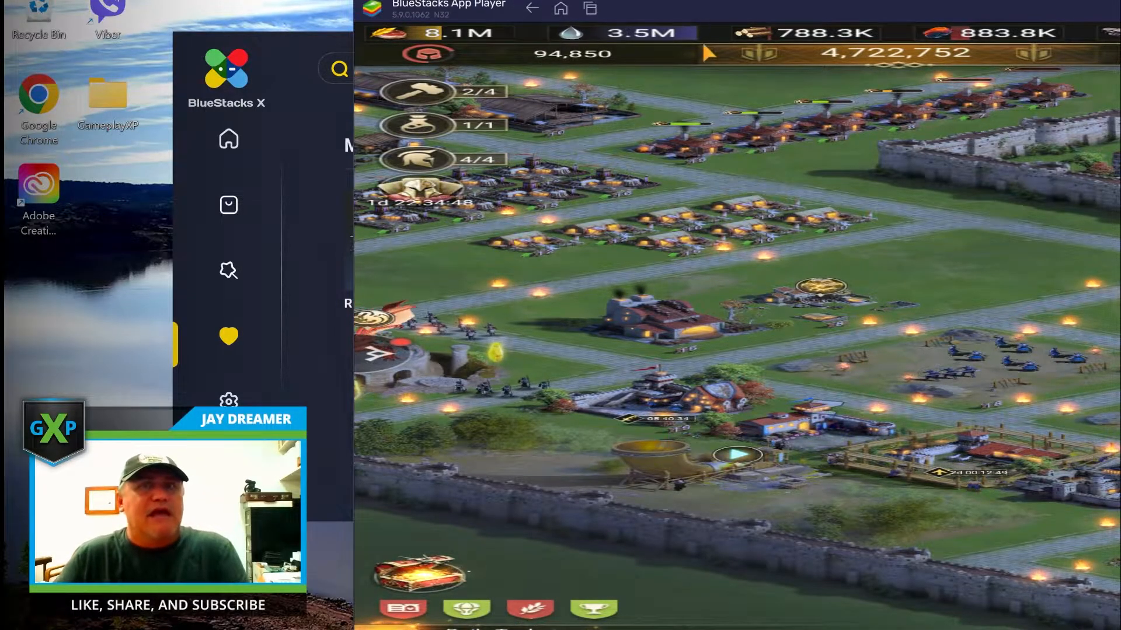
pyautogui.click(852, 629)
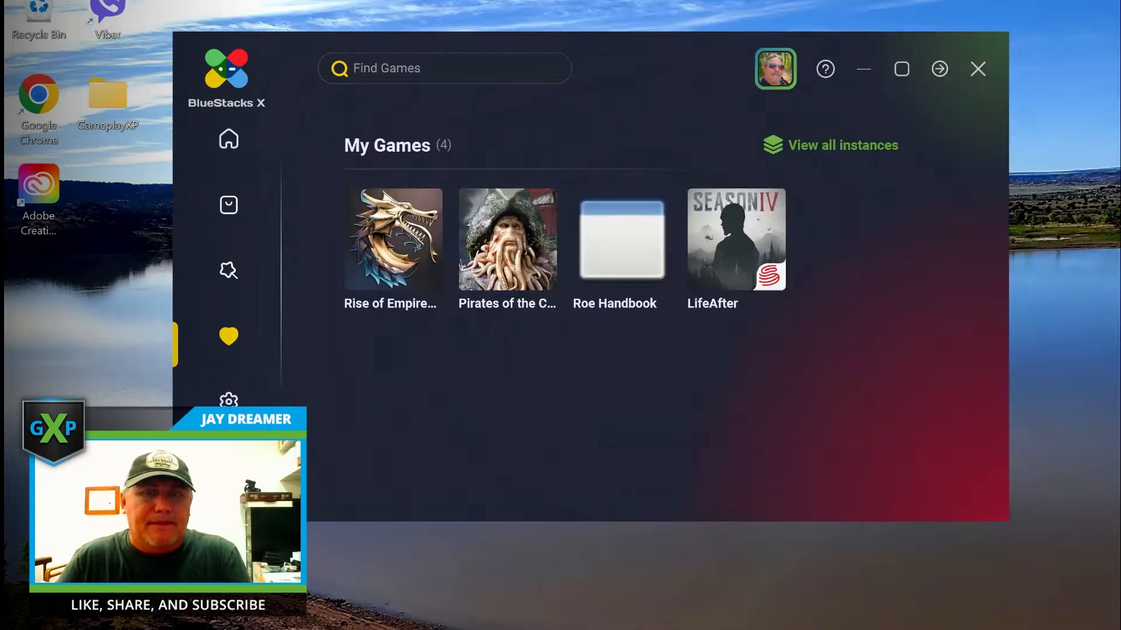
pyautogui.click(853, 629)
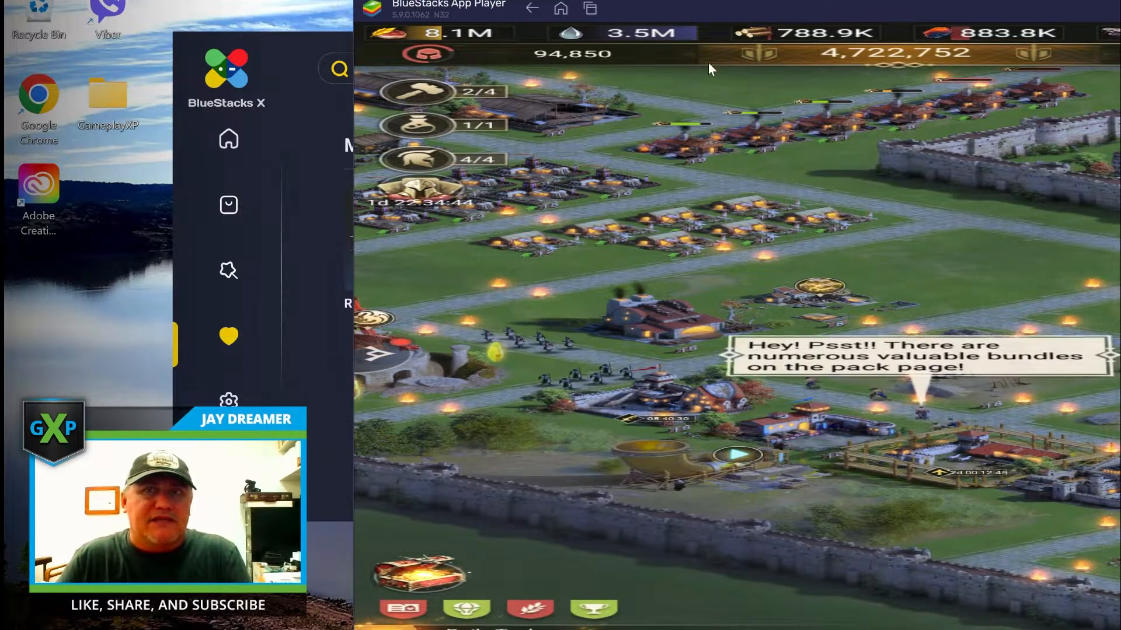
pyautogui.doubleClick(606, 10)
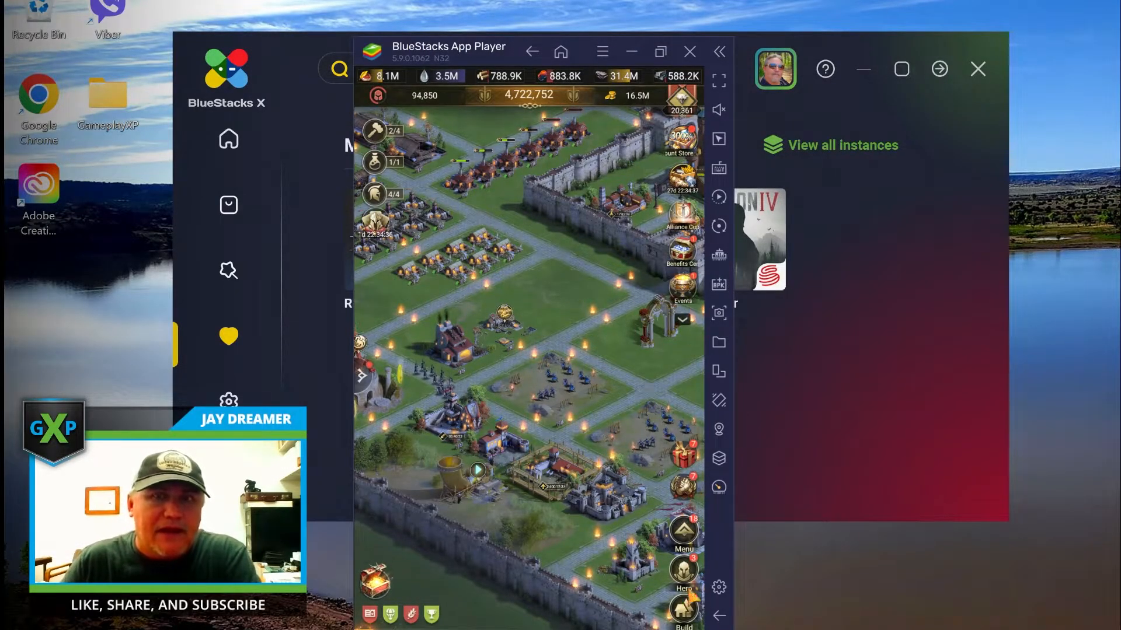
# - Open the player's performance settings and review the available CPU allocation and memory allocation options
pyautogui.click(720, 587)
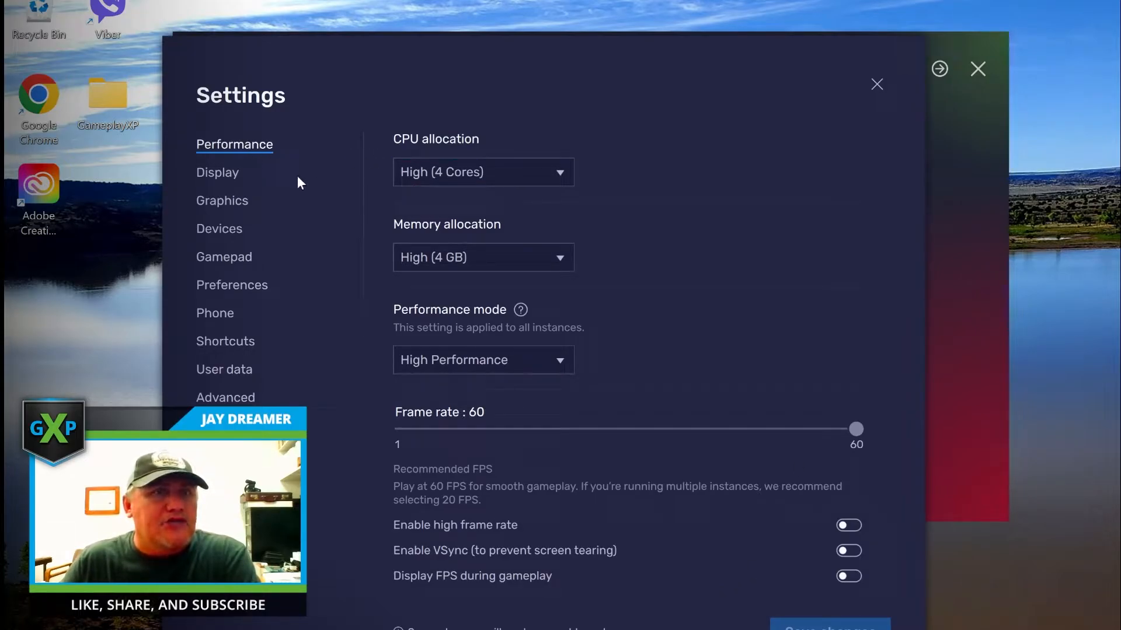
pyautogui.click(450, 169)
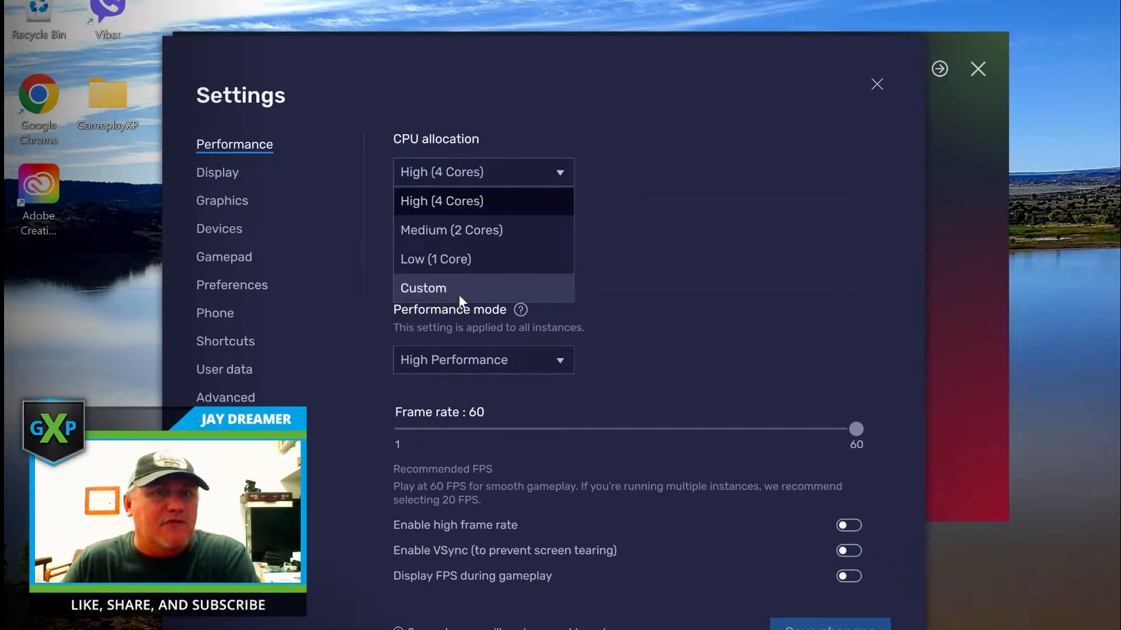
pyautogui.click(461, 169)
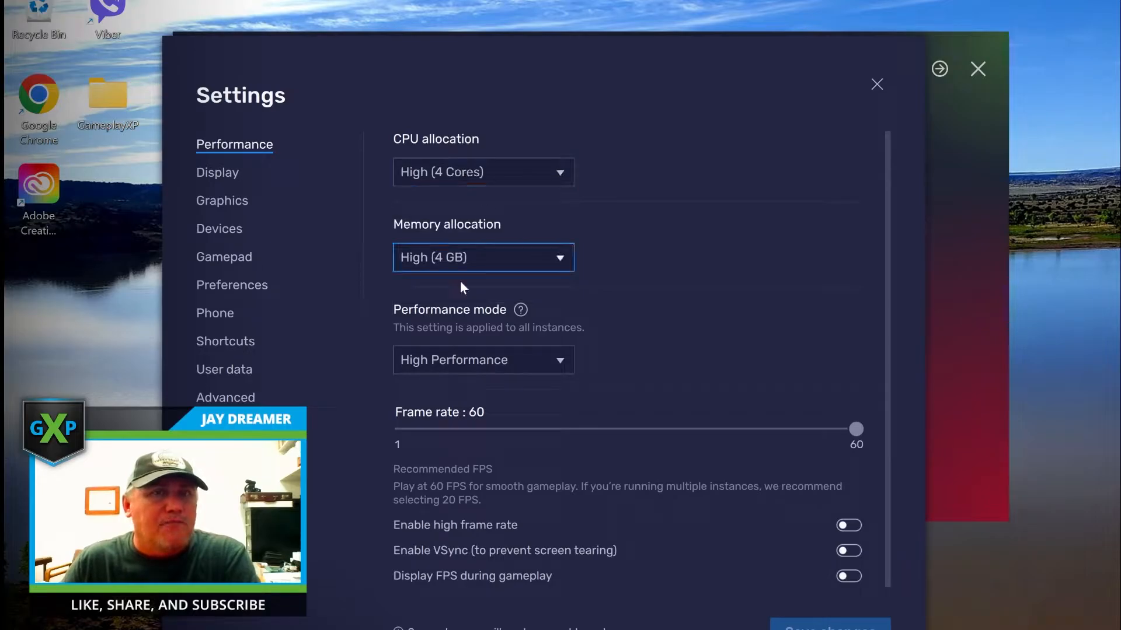
pyautogui.click(458, 264)
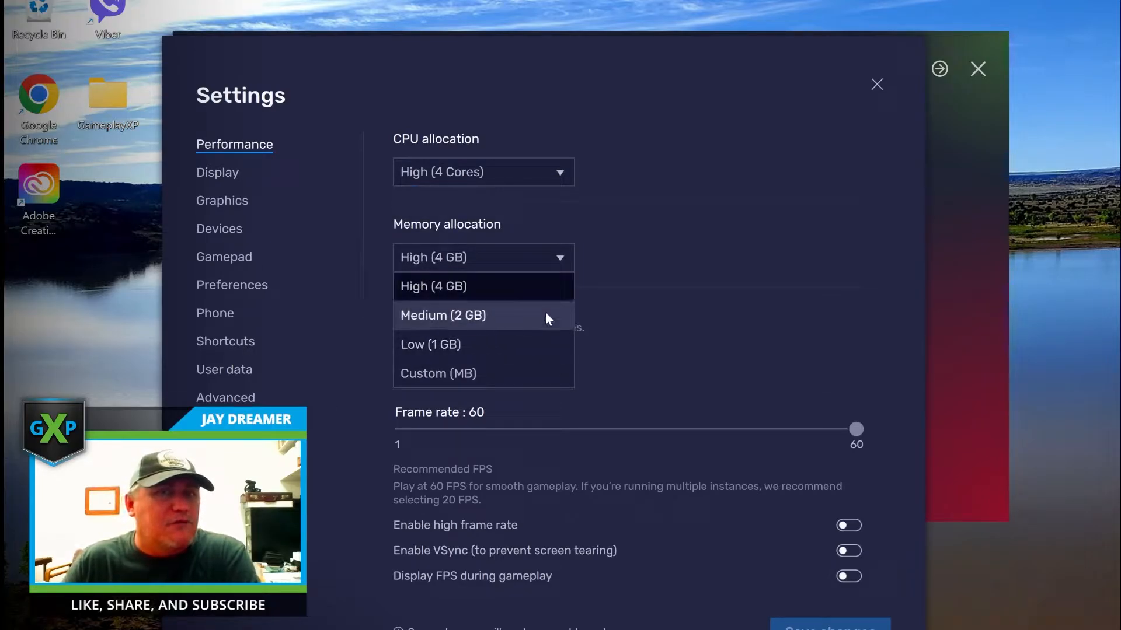
pyautogui.click(546, 260)
# - Try the High Performance, Balanced and Low Memory performance modes in the performance settings
pyautogui.click(447, 361)
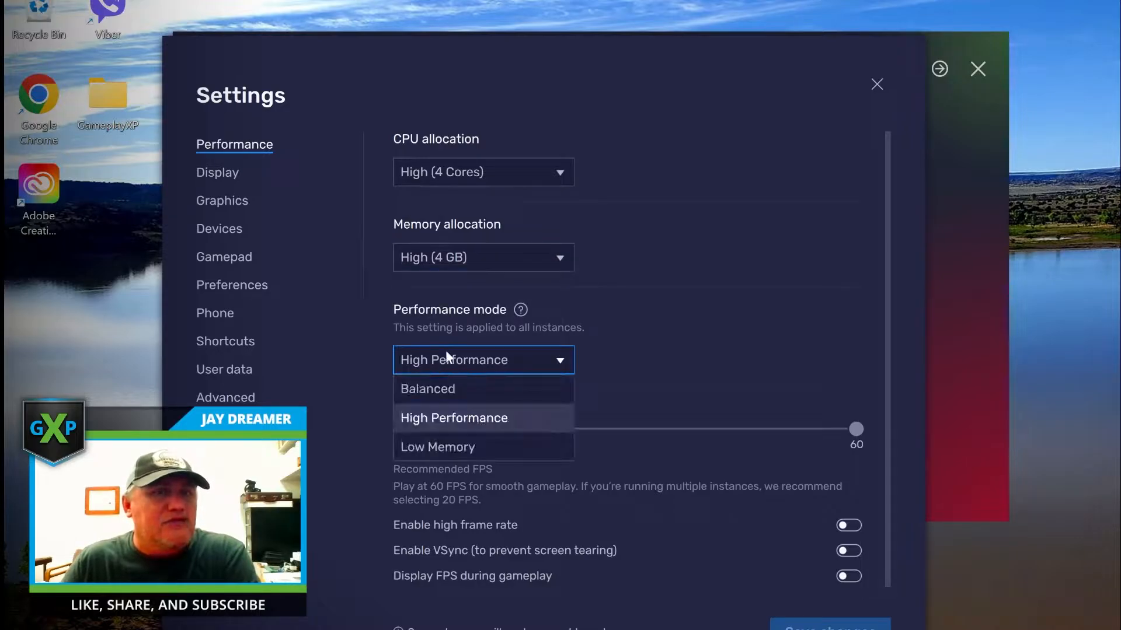
pyautogui.click(489, 426)
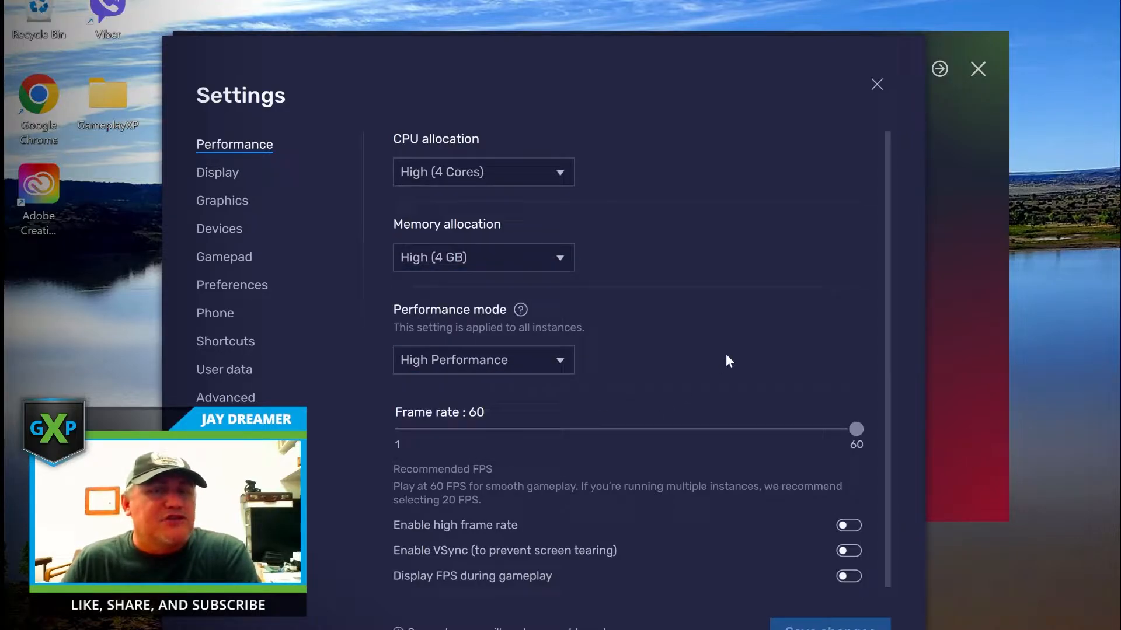
pyautogui.click(528, 362)
pyautogui.click(439, 390)
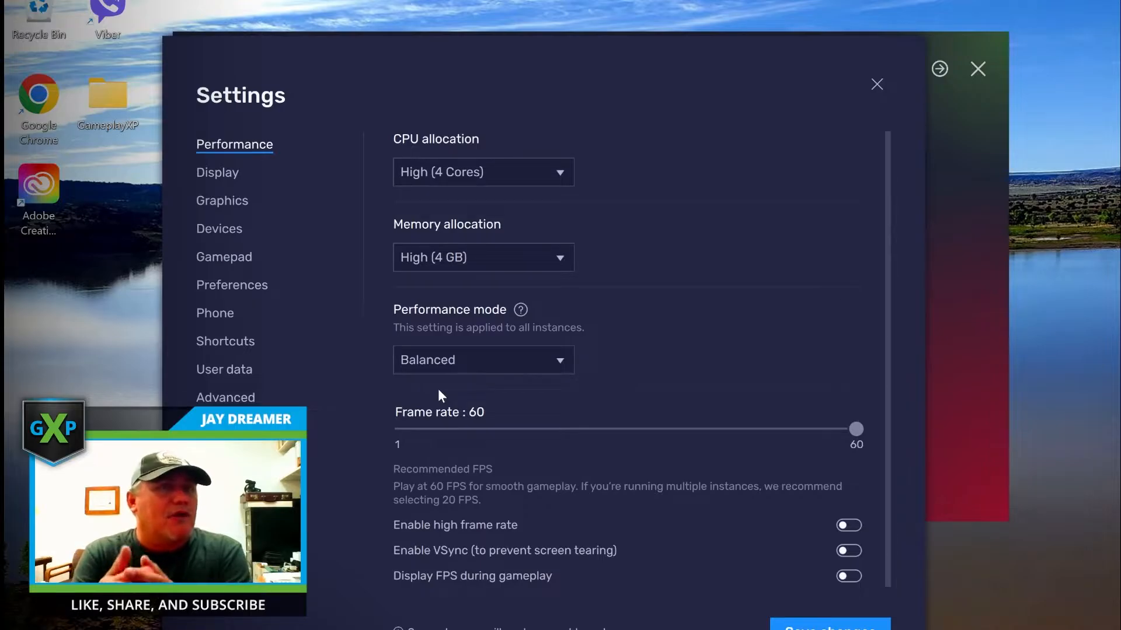
pyautogui.click(469, 353)
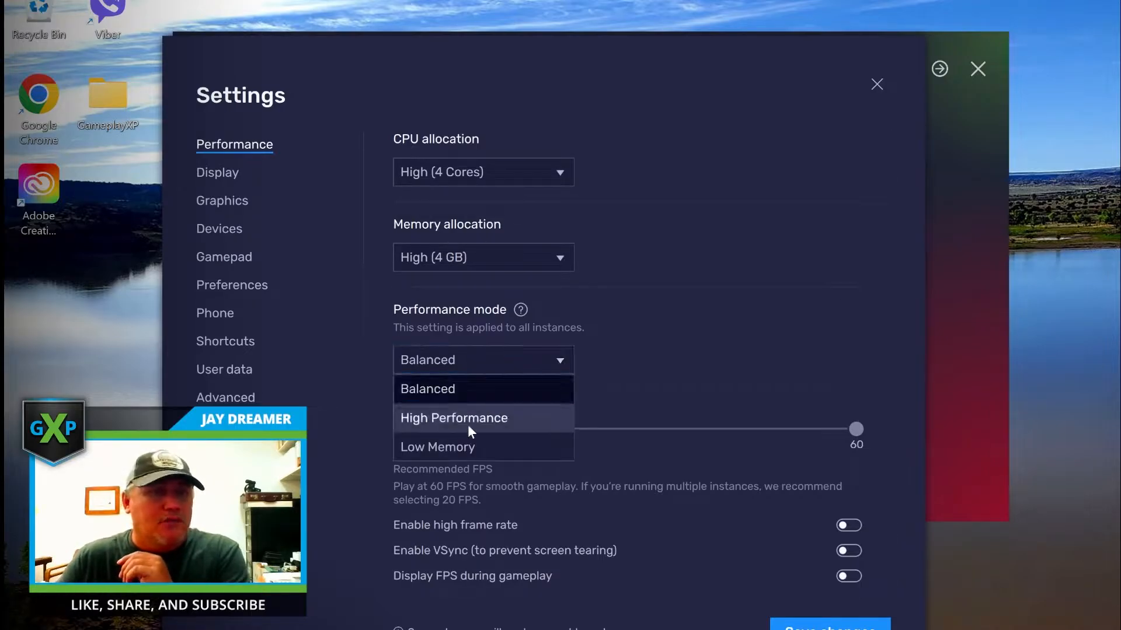
pyautogui.click(468, 426)
pyautogui.click(488, 359)
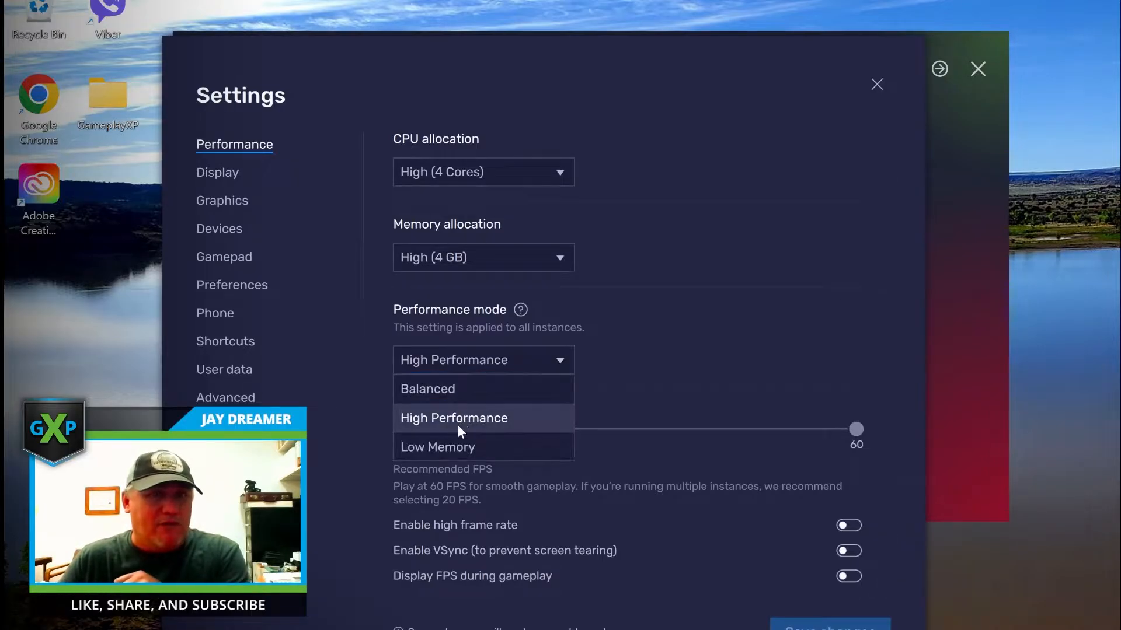
pyautogui.click(455, 445)
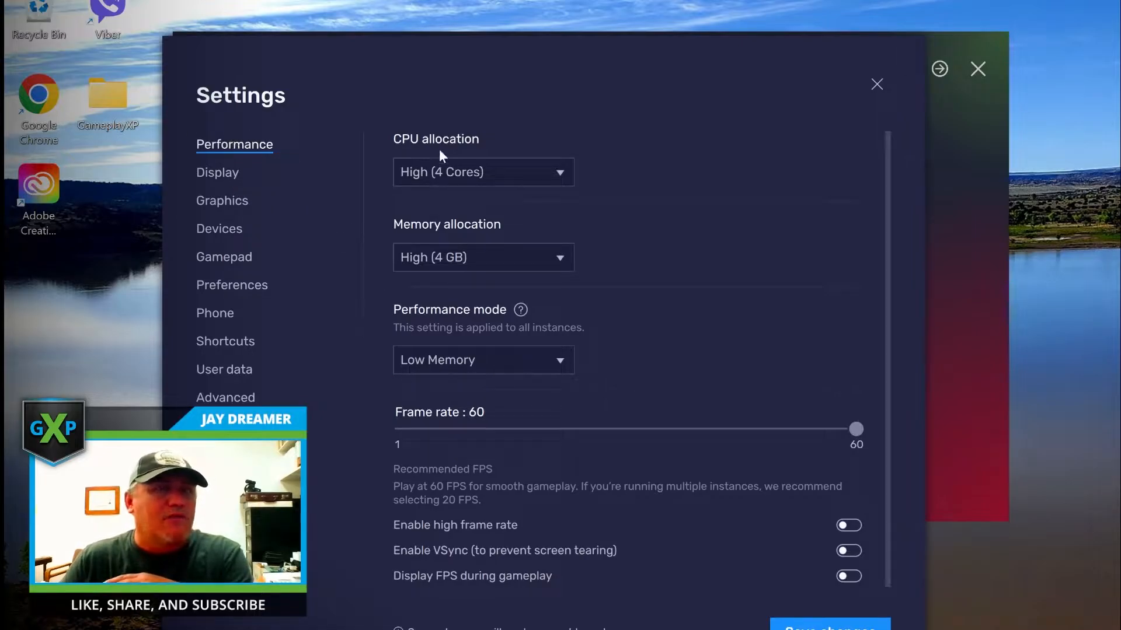
# - Set the performance mode to Balanced, keeping memory allocation at High (4 GB) and CPU allocation at High (4 Cores)
pyautogui.scroll(-1, 890, 345)
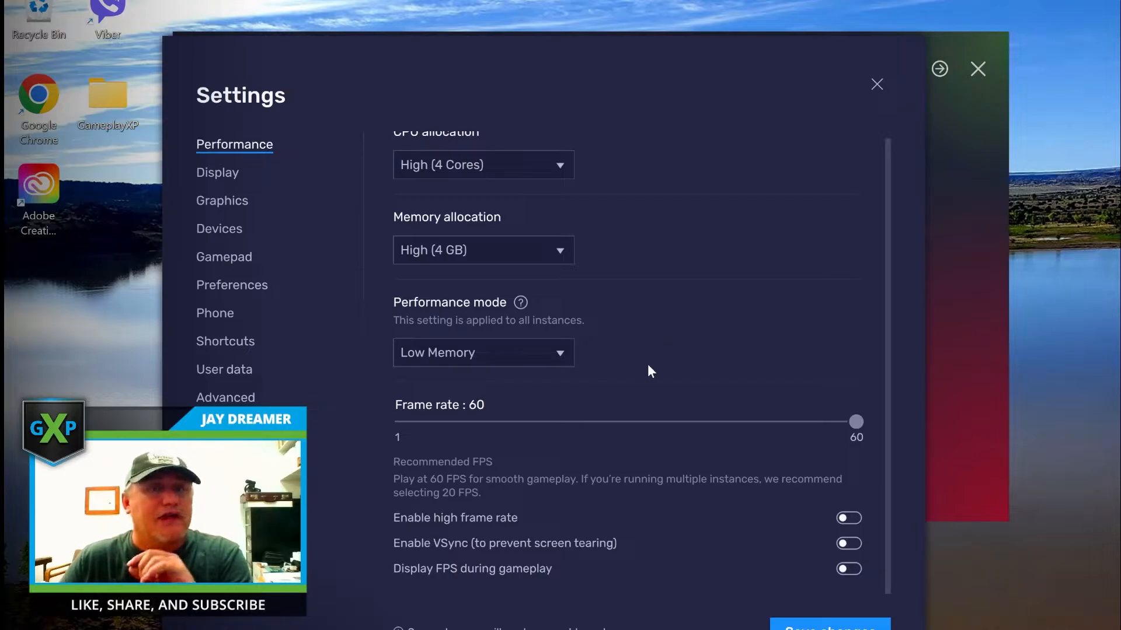
pyautogui.click(216, 173)
pyautogui.click(665, 325)
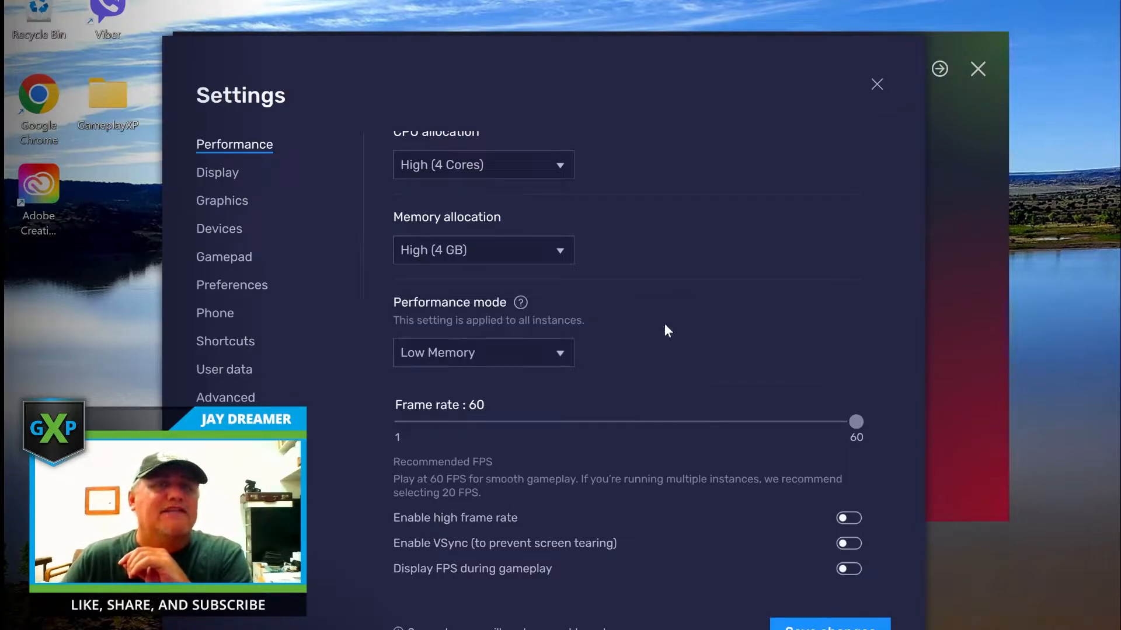
pyautogui.click(493, 354)
pyautogui.click(488, 380)
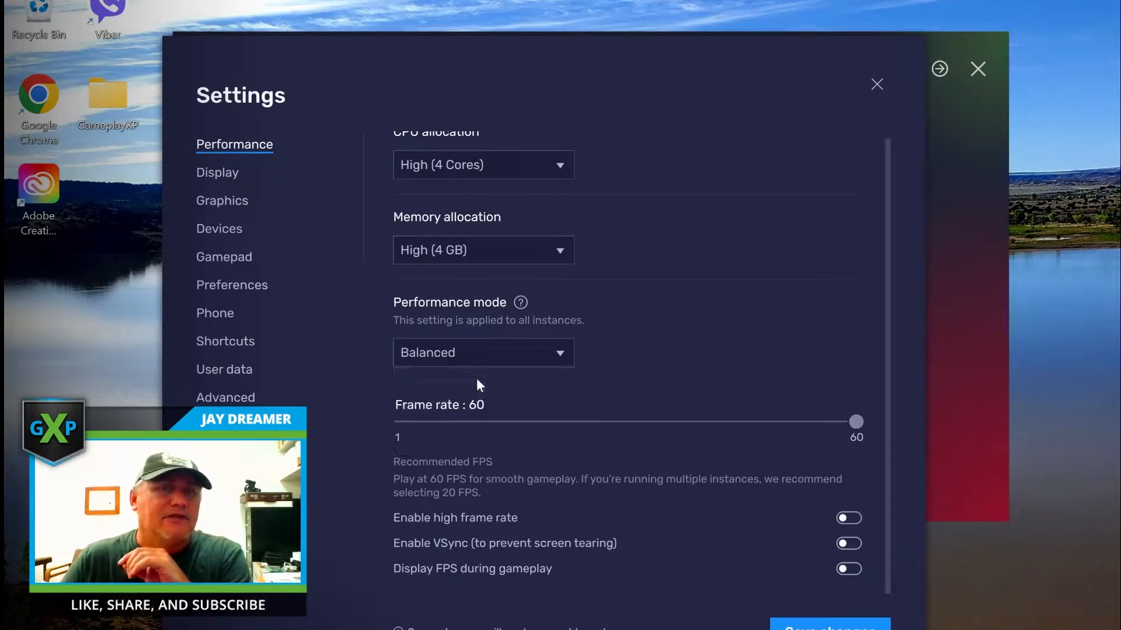
pyautogui.click(530, 250)
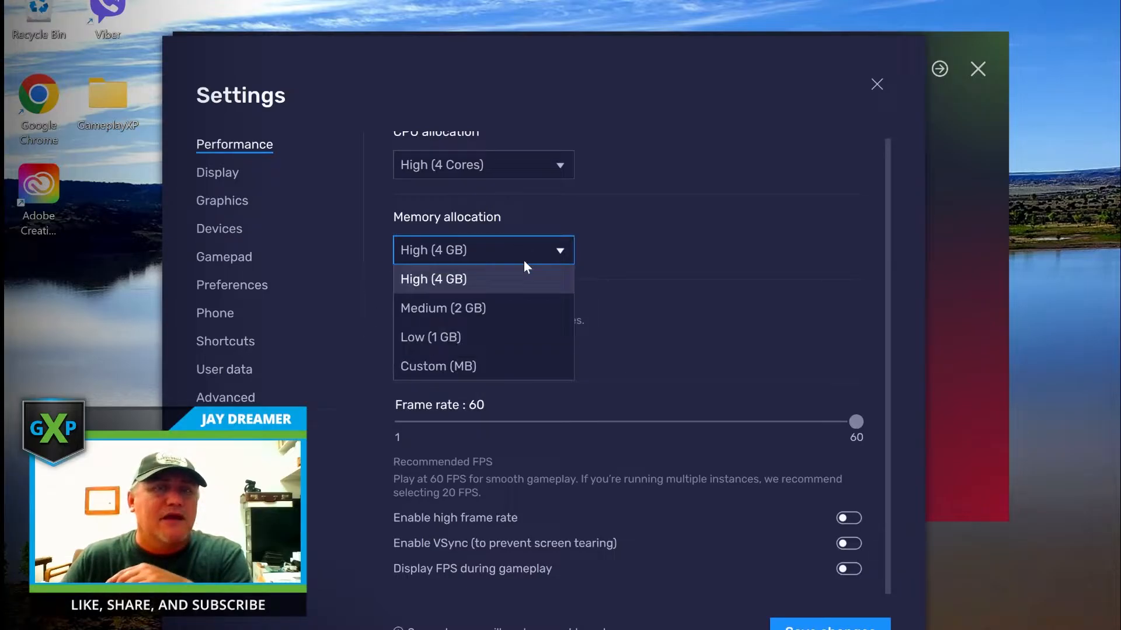
pyautogui.click(488, 279)
pyautogui.click(492, 162)
pyautogui.click(477, 195)
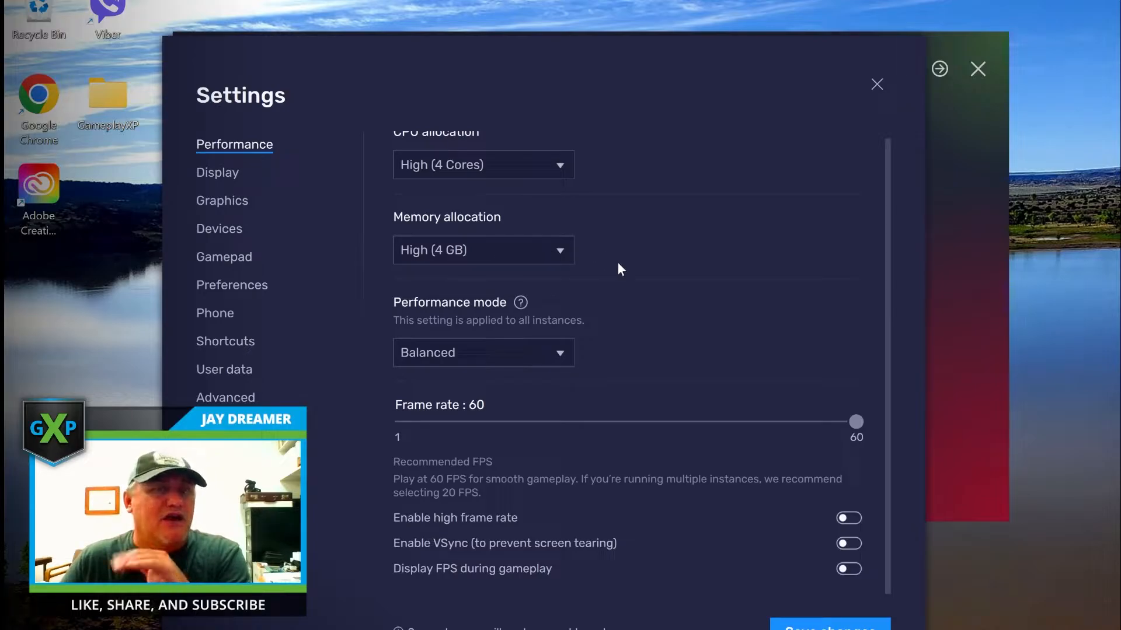
# - Save the performance settings, restart BlueStacks to apply them and reposition the reopened player window so it fits the screen
pyautogui.click(815, 627)
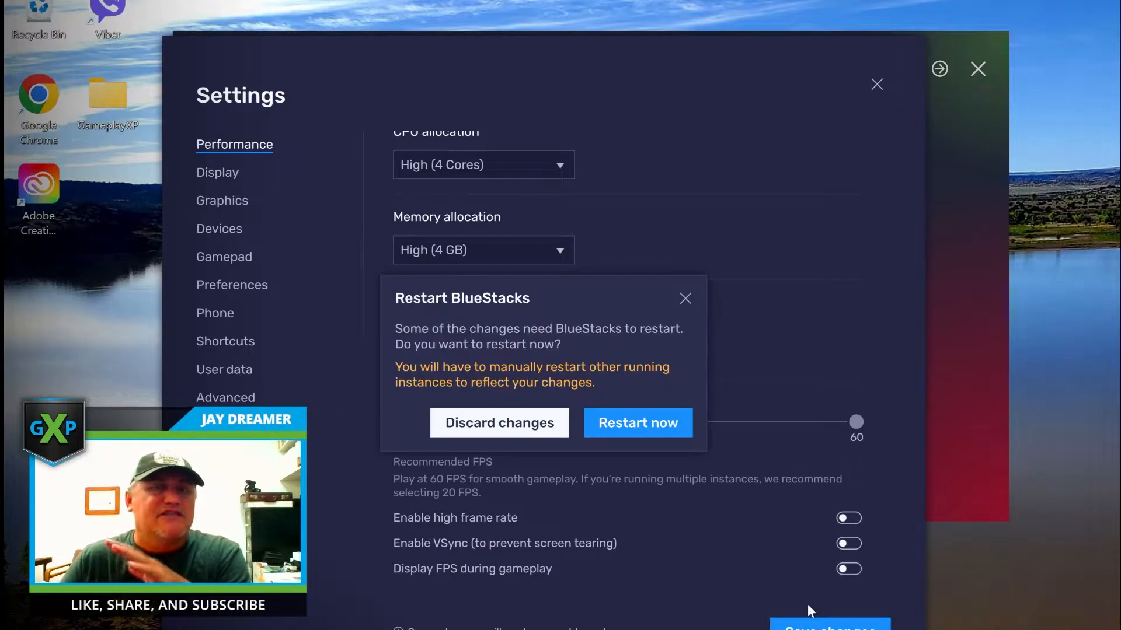
pyautogui.click(646, 422)
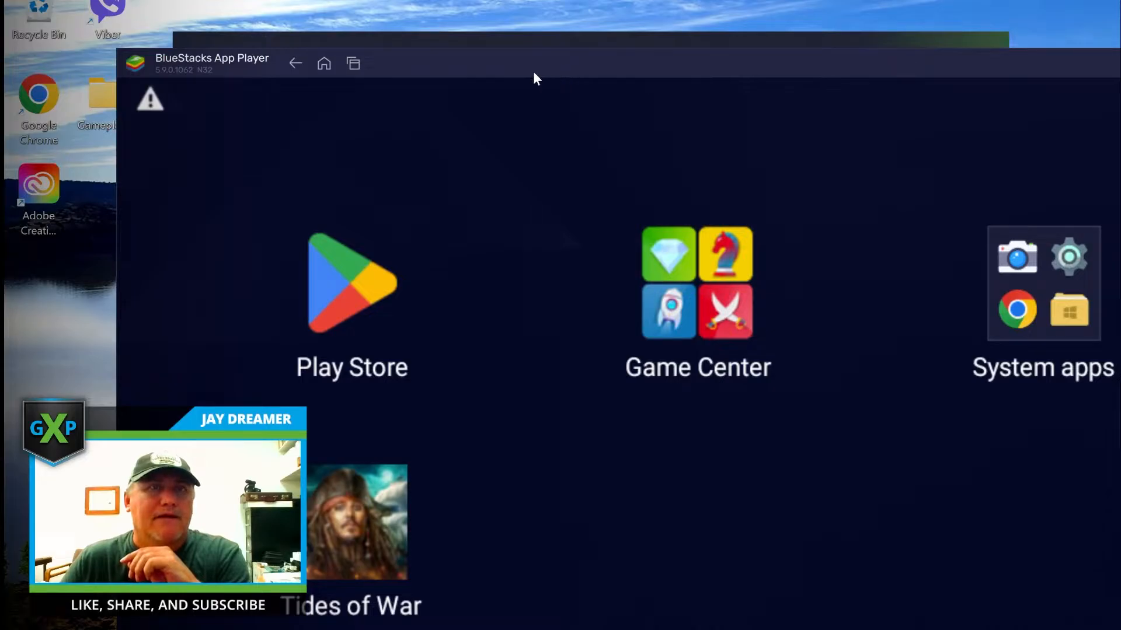
pyautogui.moveTo(536, 67); pyautogui.dragTo(432, 5)
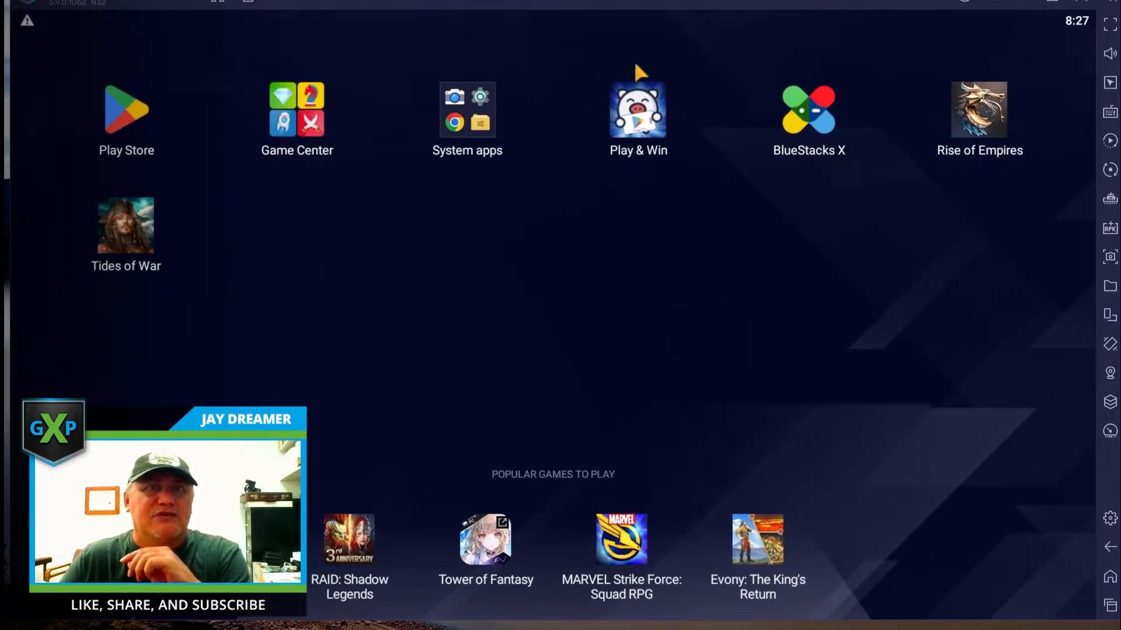
# - Rotate the App Player's home screen between orientations, leaving it in portrait
pyautogui.click(1110, 315)
pyautogui.click(737, 315)
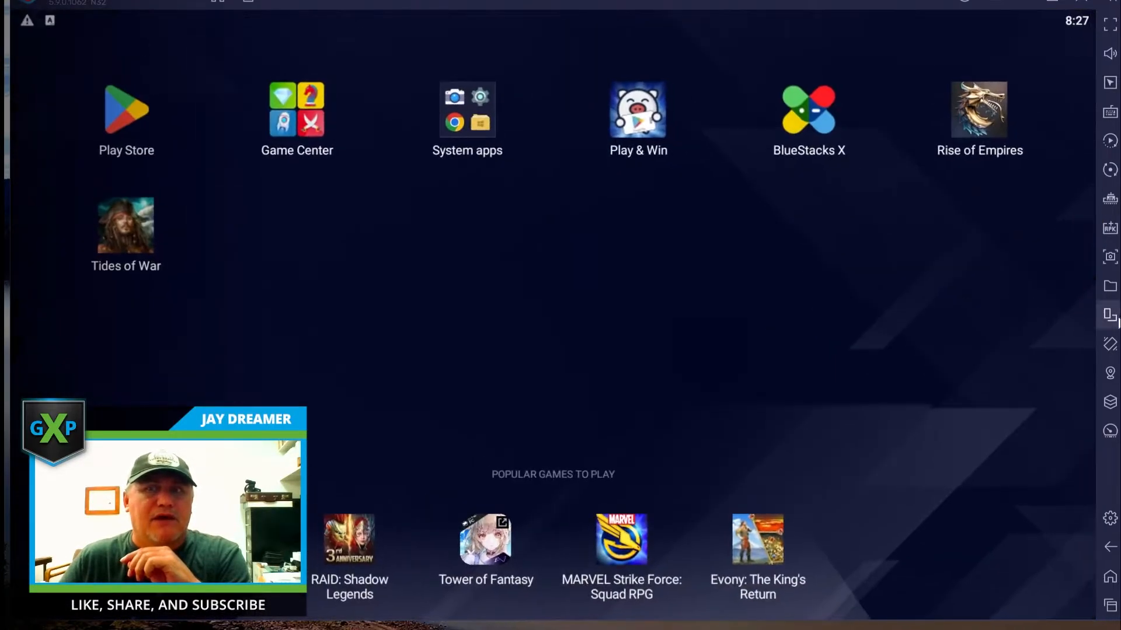
pyautogui.click(1109, 315)
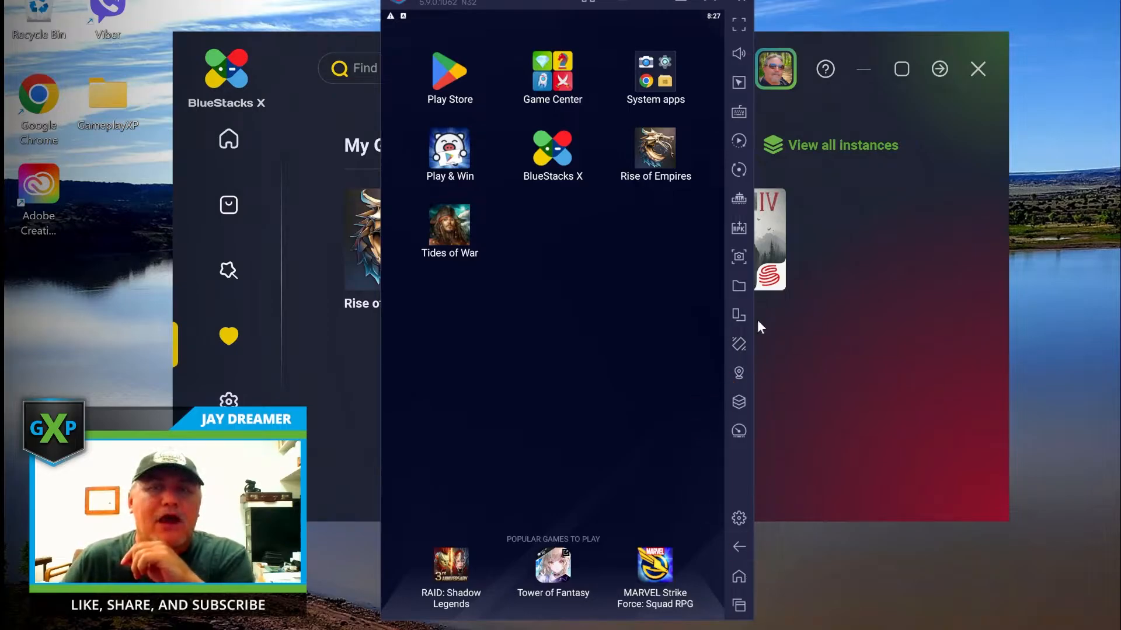
# - Open the Eco mode options, turn Eco mode on and switch it back off
pyautogui.click(739, 432)
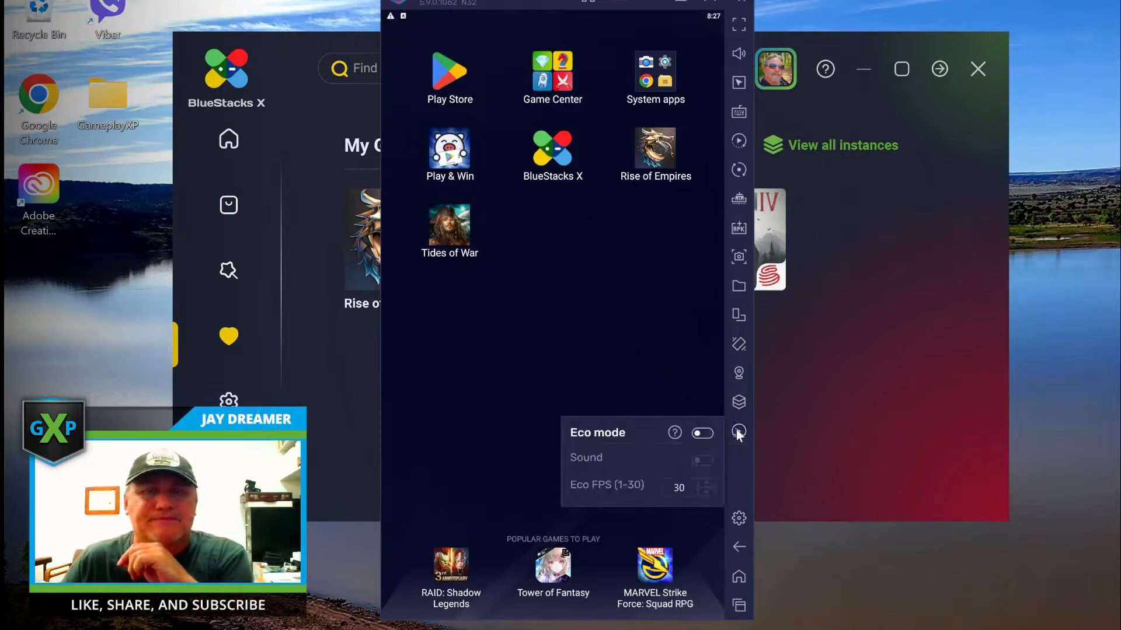
pyautogui.click(701, 433)
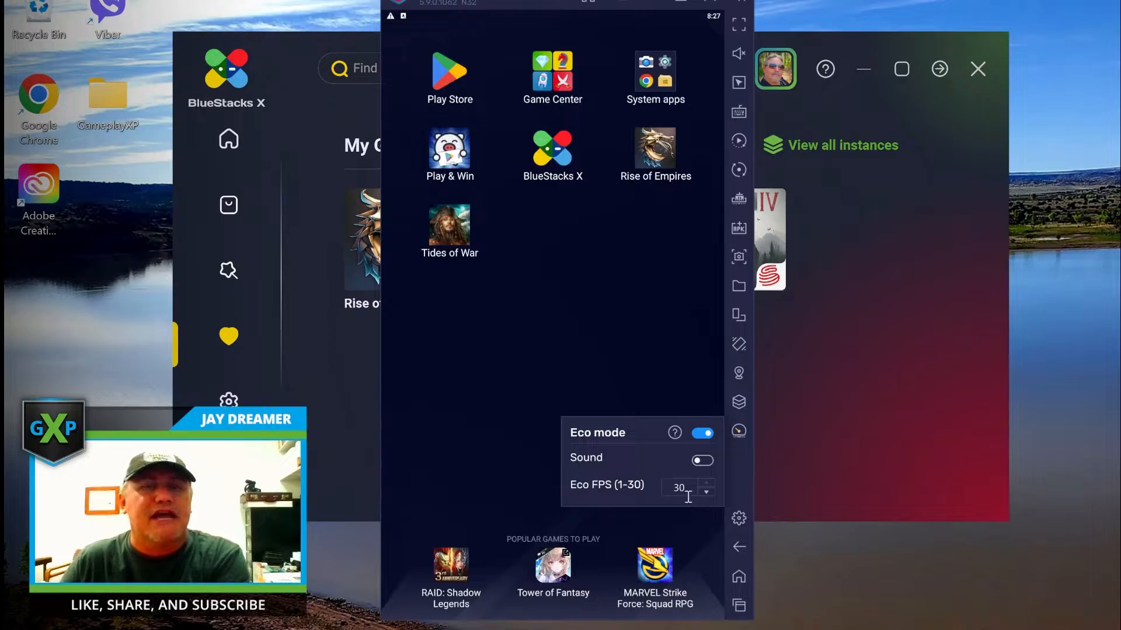
pyautogui.click(704, 438)
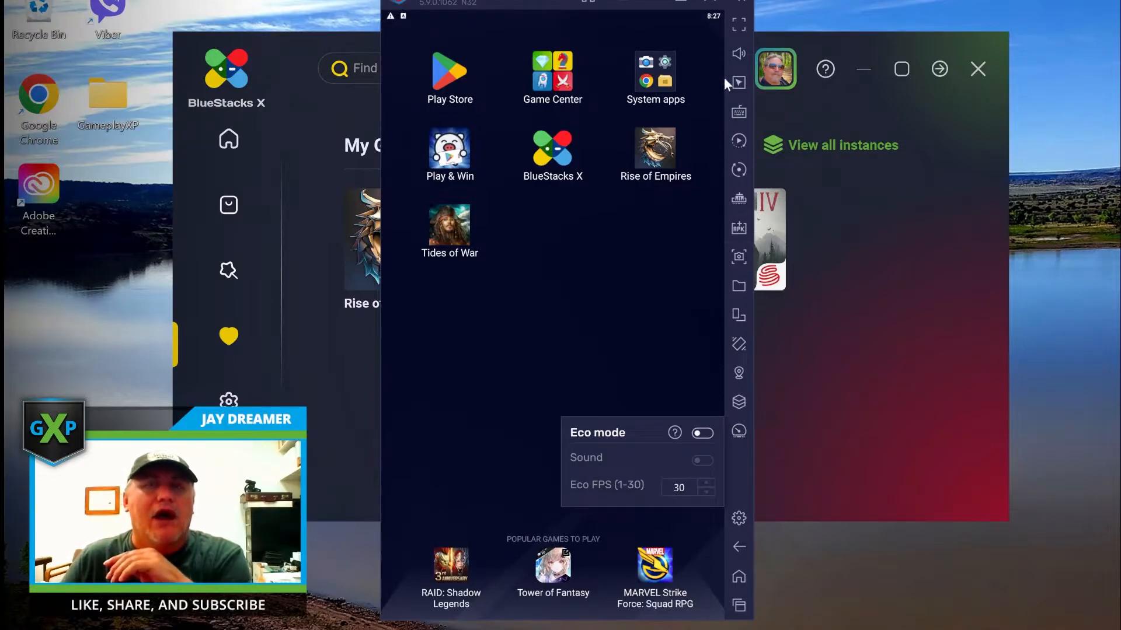
pyautogui.click(740, 201)
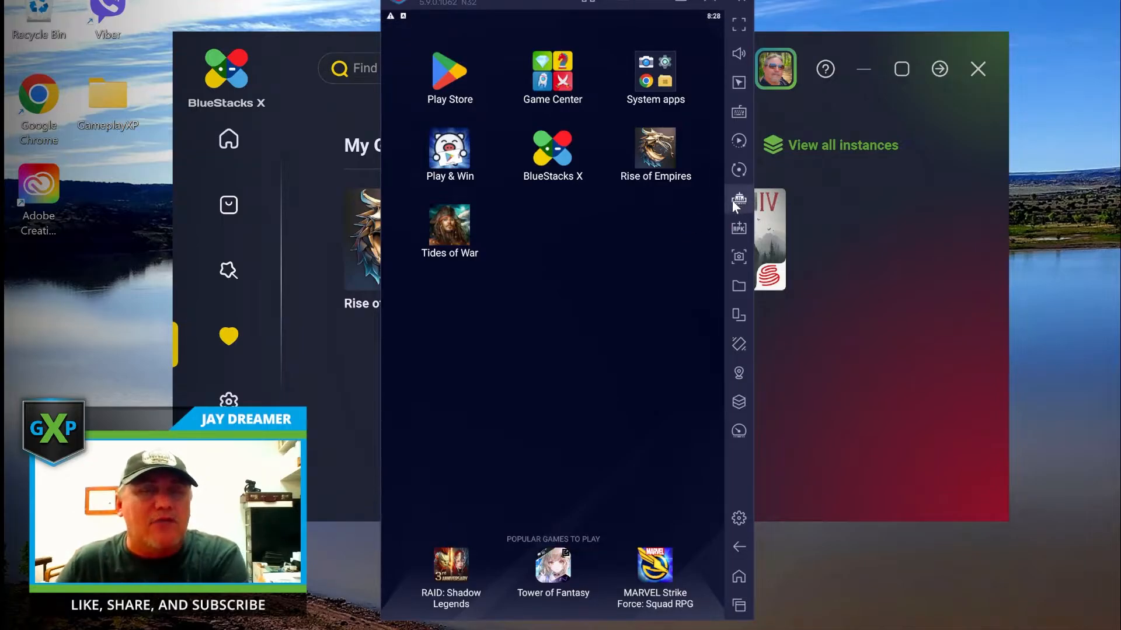
pyautogui.click(738, 200)
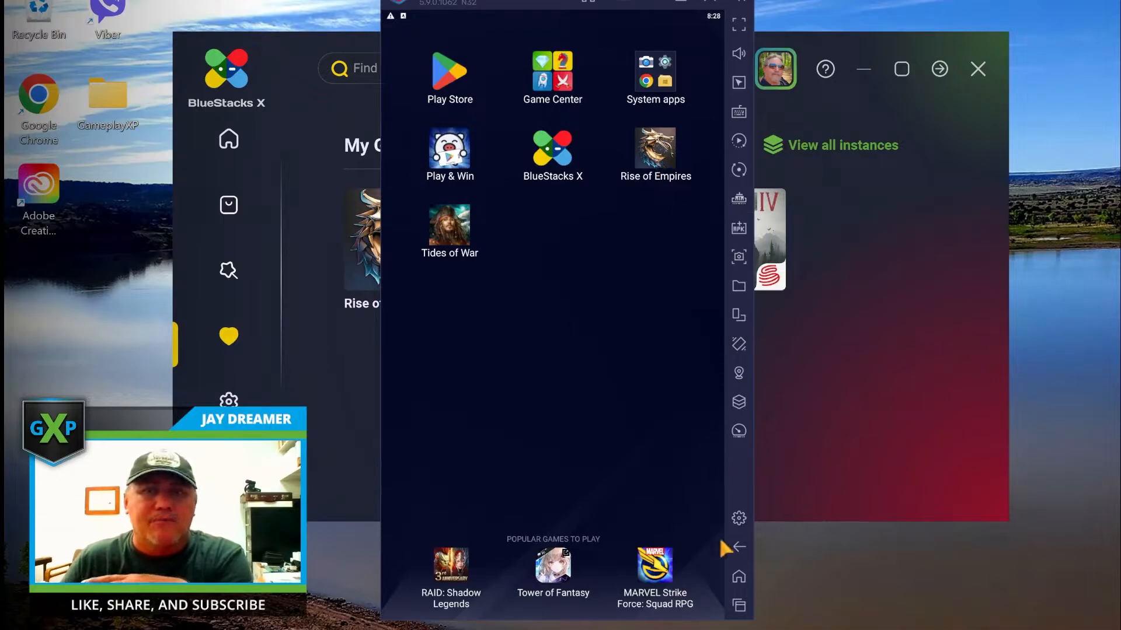
# - Open the App Player settings and review the Display, Devices, Graphics, Gamepad and Preferences pages
pyautogui.click(738, 519)
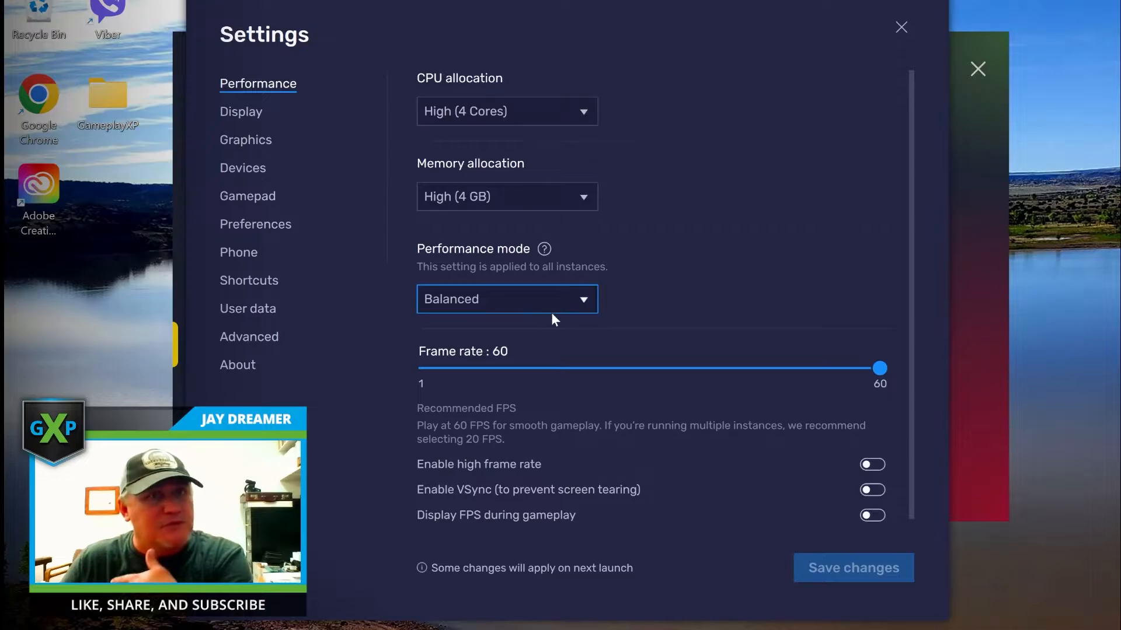
pyautogui.click(237, 111)
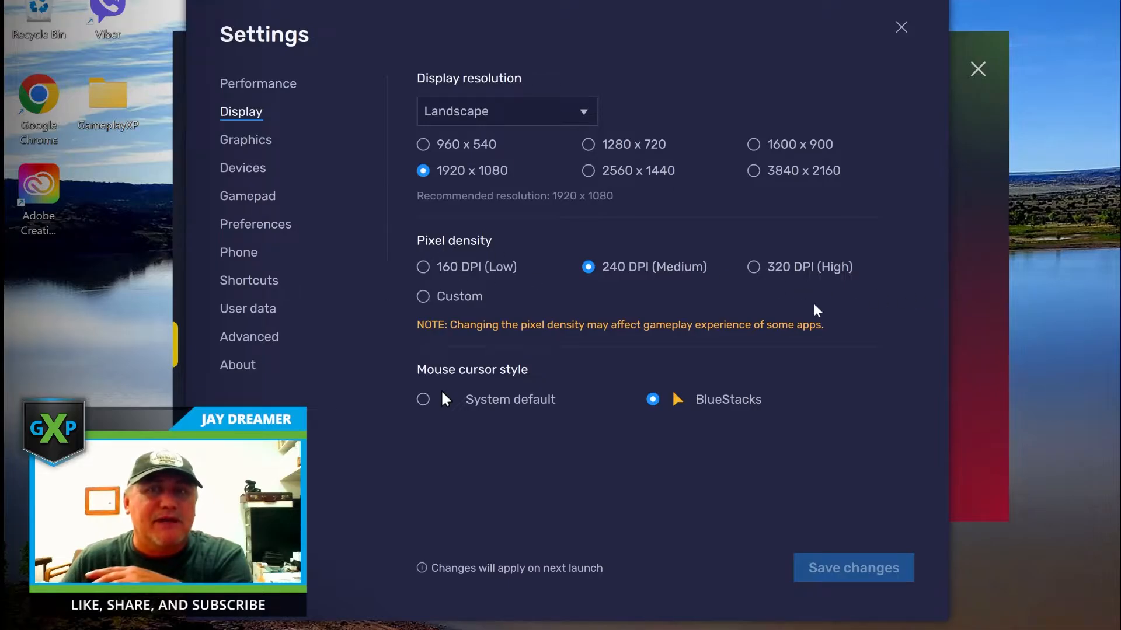
pyautogui.click(234, 169)
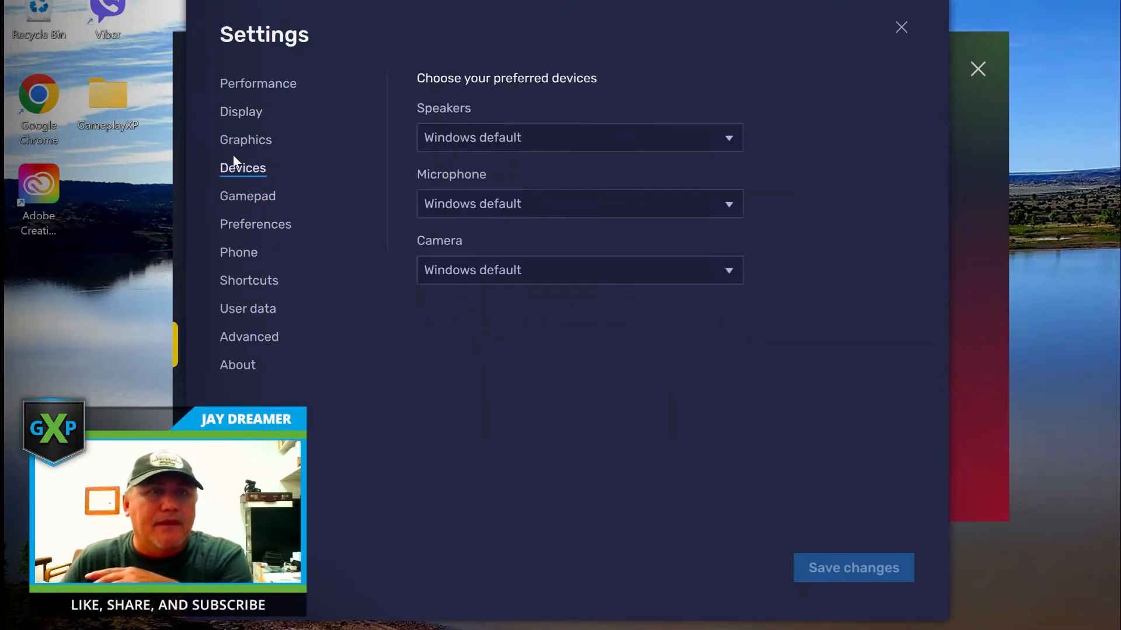
pyautogui.click(240, 144)
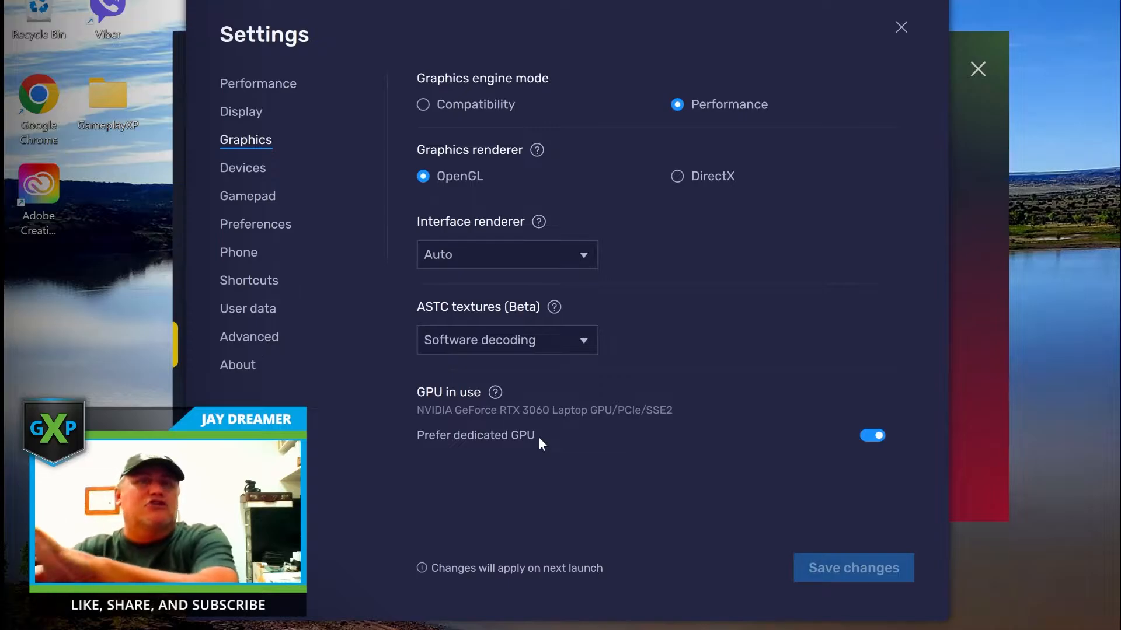
pyautogui.click(242, 168)
pyautogui.click(247, 197)
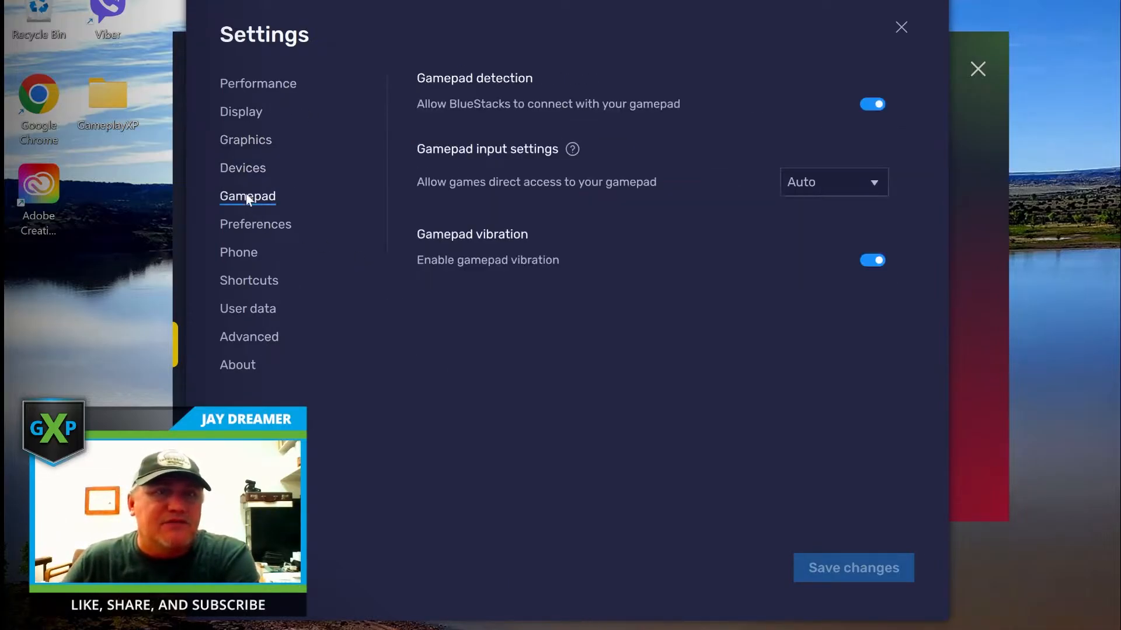
pyautogui.click(252, 231)
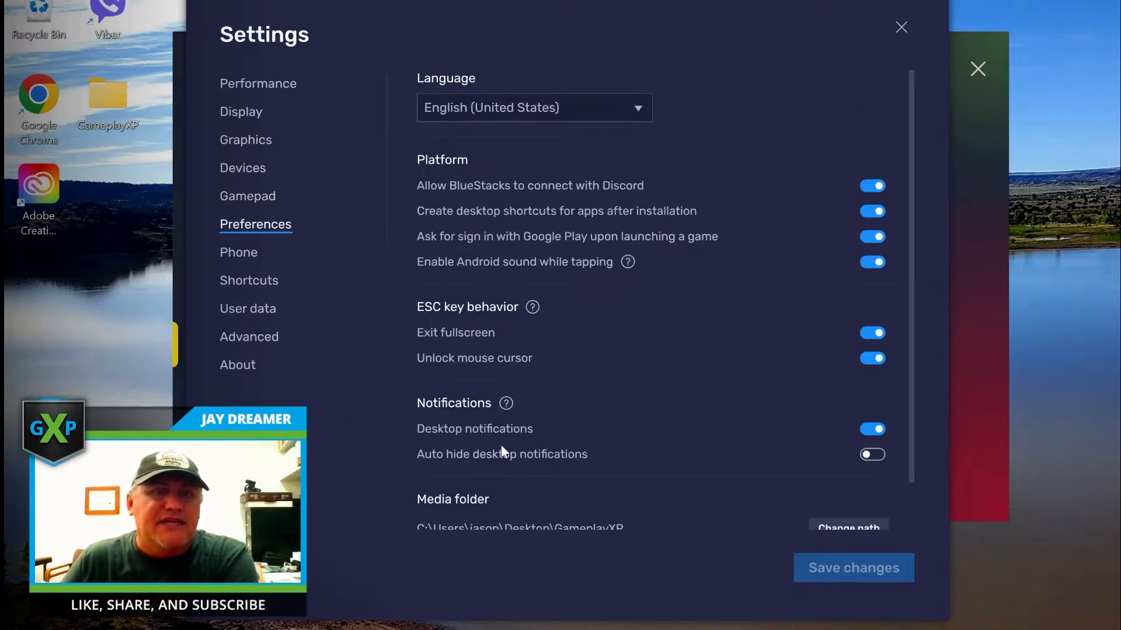
# - Browse the predefined device profiles in the Phone settings and close the list without choosing one
pyautogui.click(232, 255)
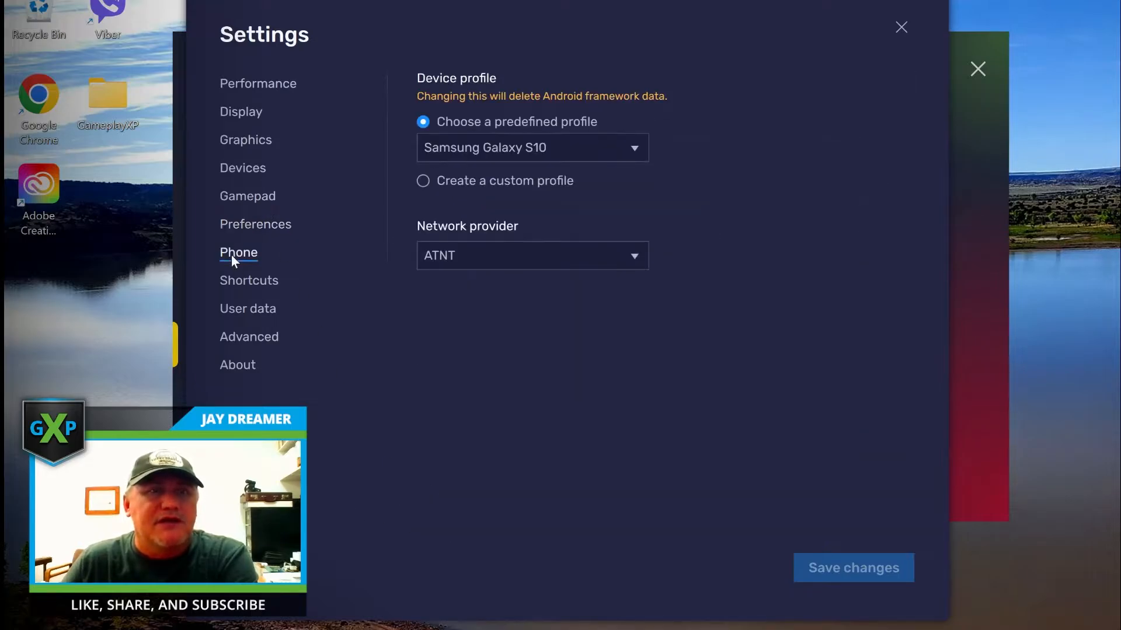
pyautogui.click(499, 149)
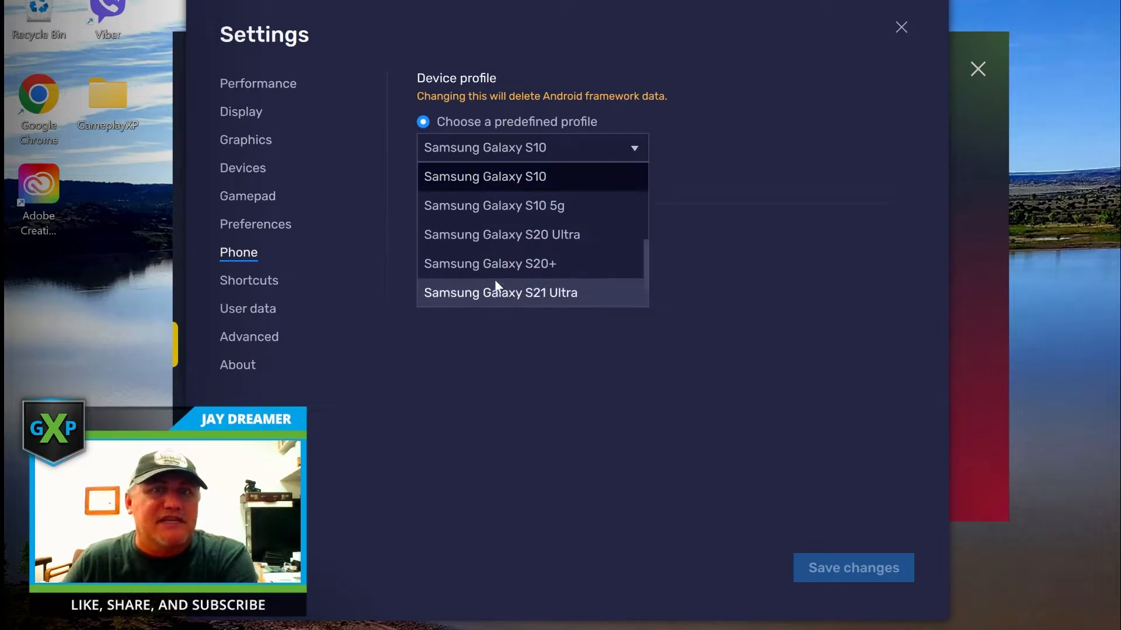
pyautogui.scroll(2, 519, 245)
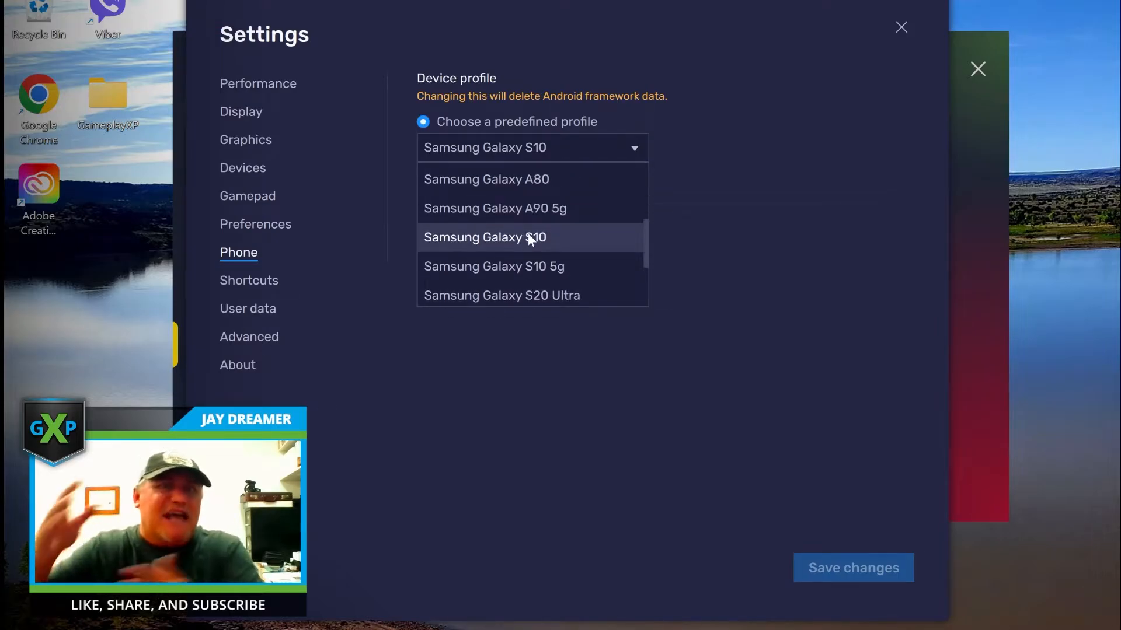
pyautogui.scroll(-1, 528, 236)
pyautogui.scroll(-2, 529, 239)
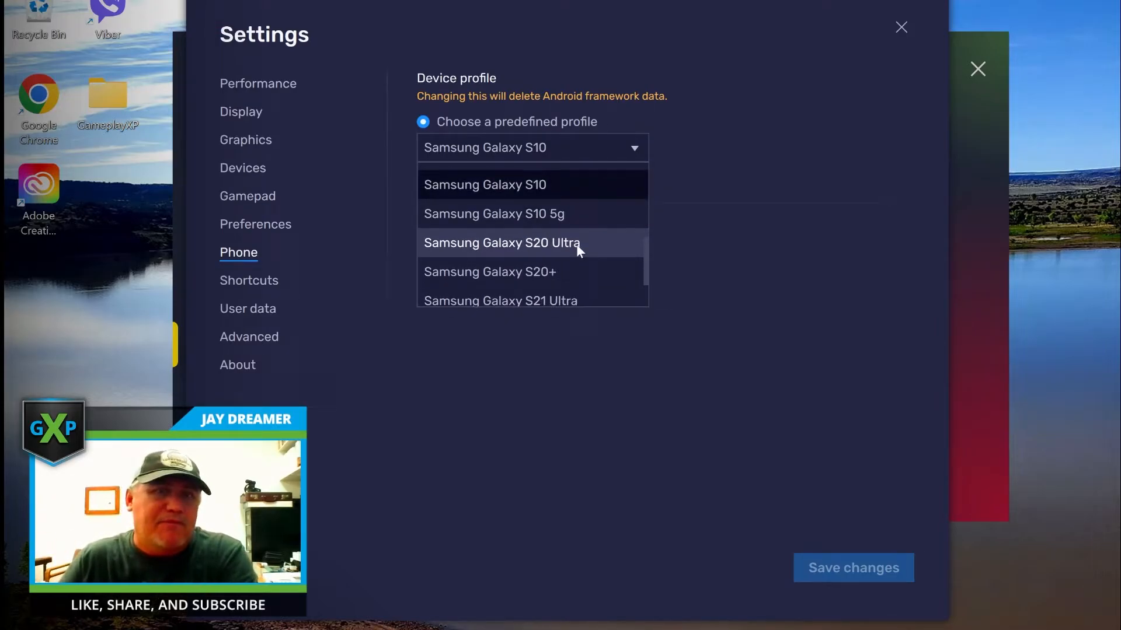
pyautogui.click(731, 199)
# - Review the Shortcuts, User data, Advanced and About pages, return to Performance and close the settings
pyautogui.click(251, 283)
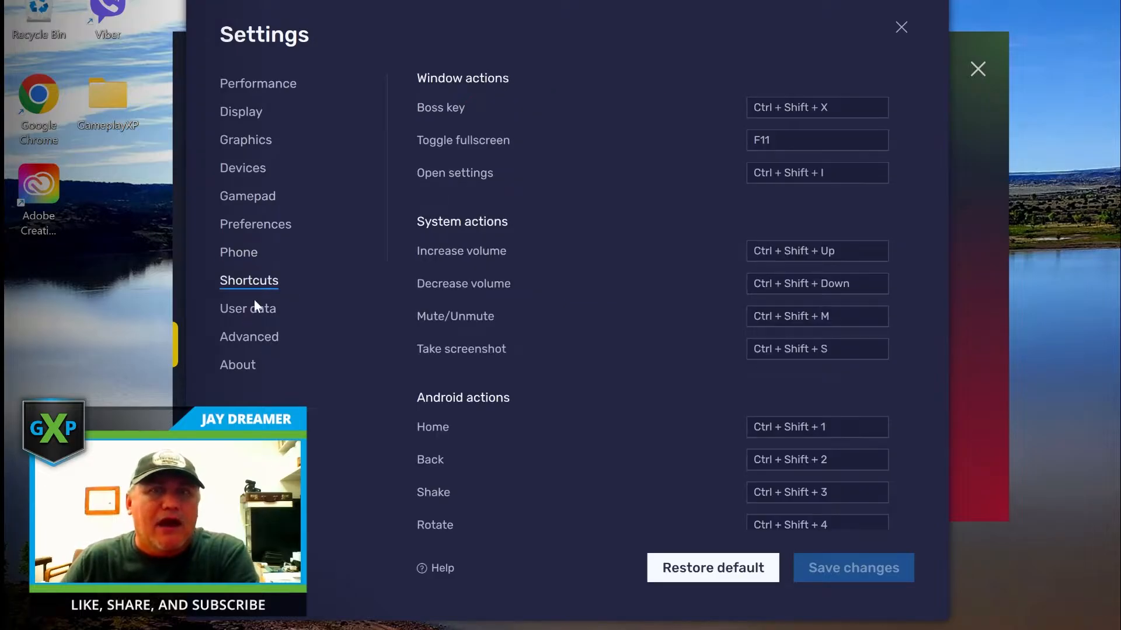
pyautogui.click(241, 313)
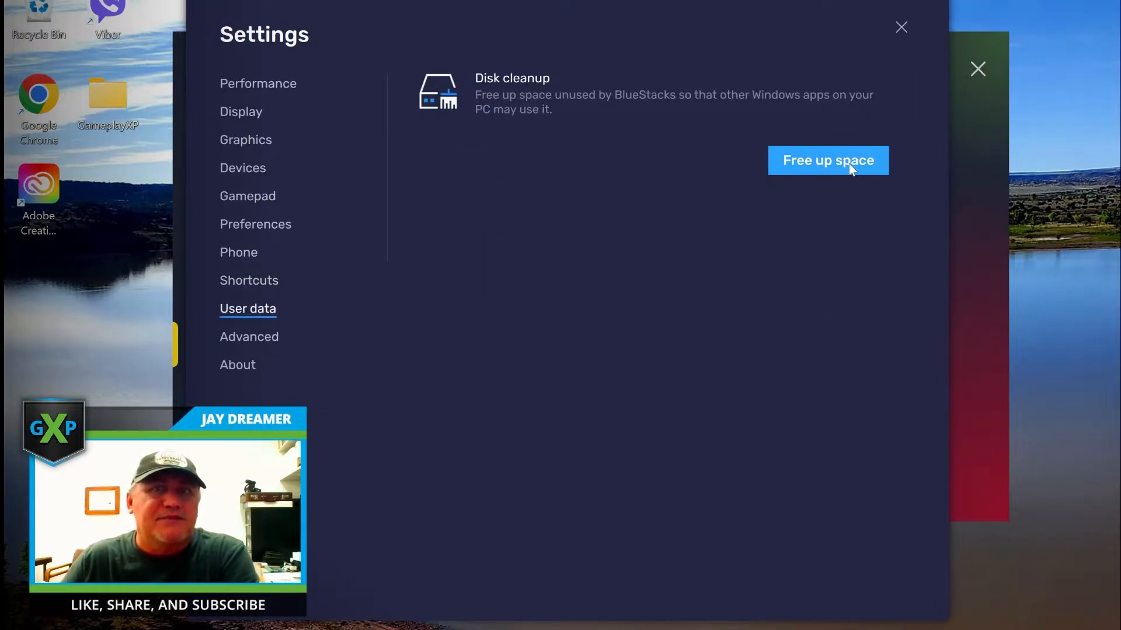
pyautogui.click(237, 344)
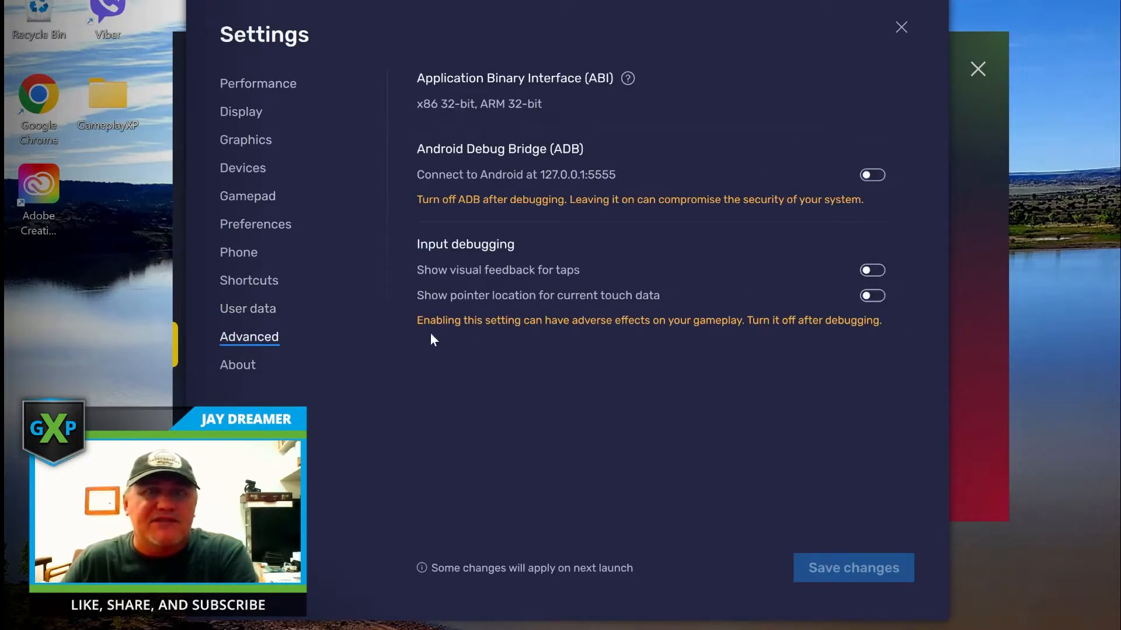
pyautogui.click(230, 365)
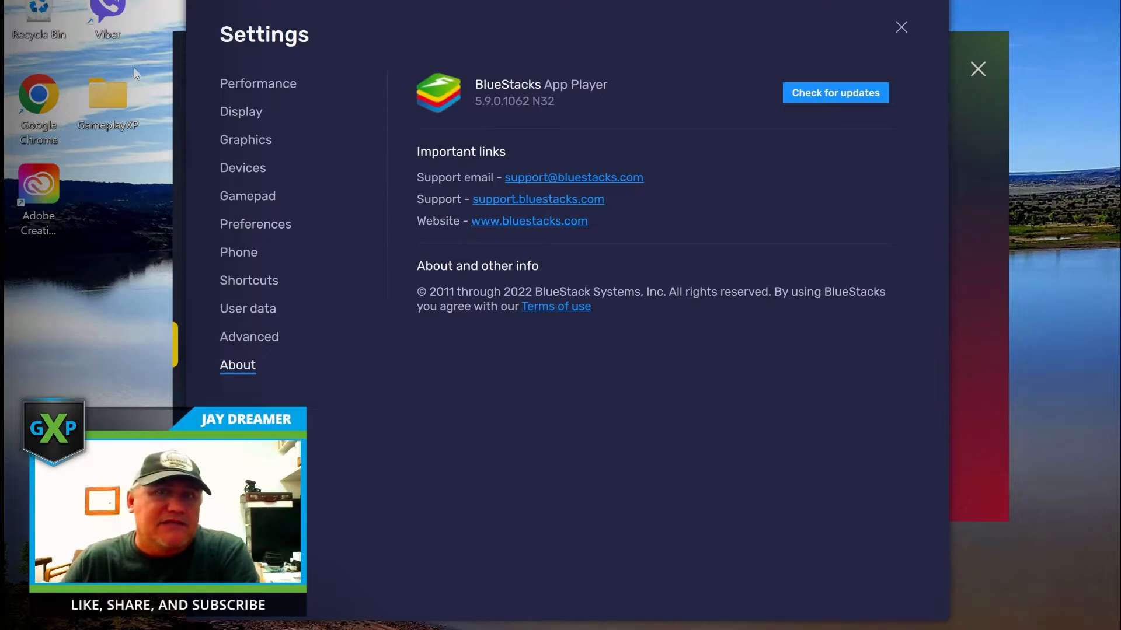
pyautogui.click(268, 83)
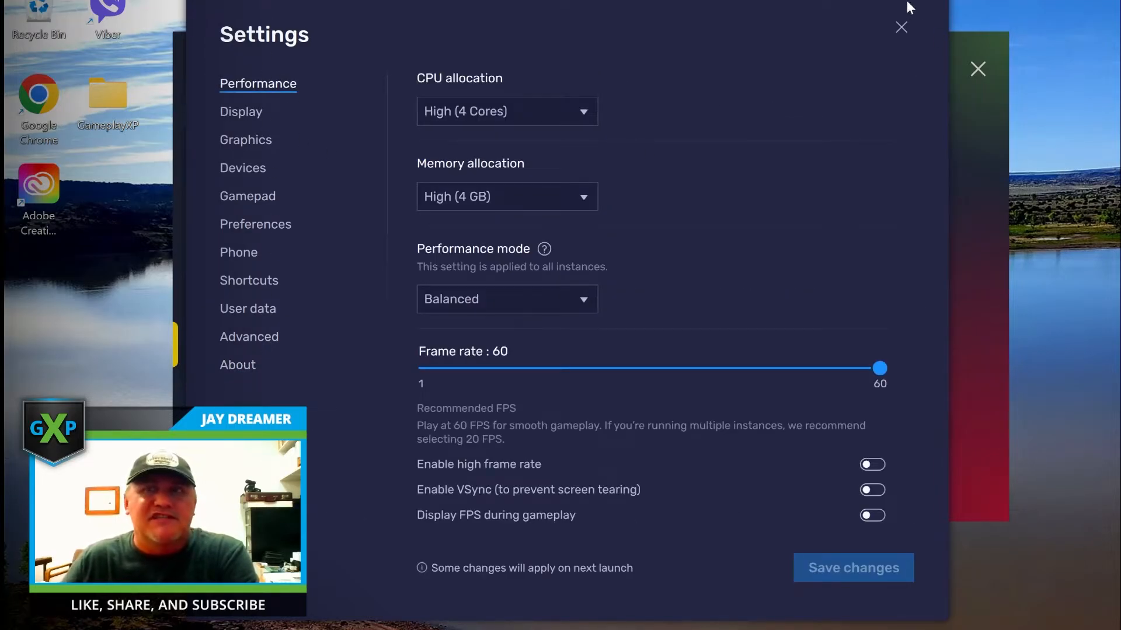
pyautogui.click(901, 27)
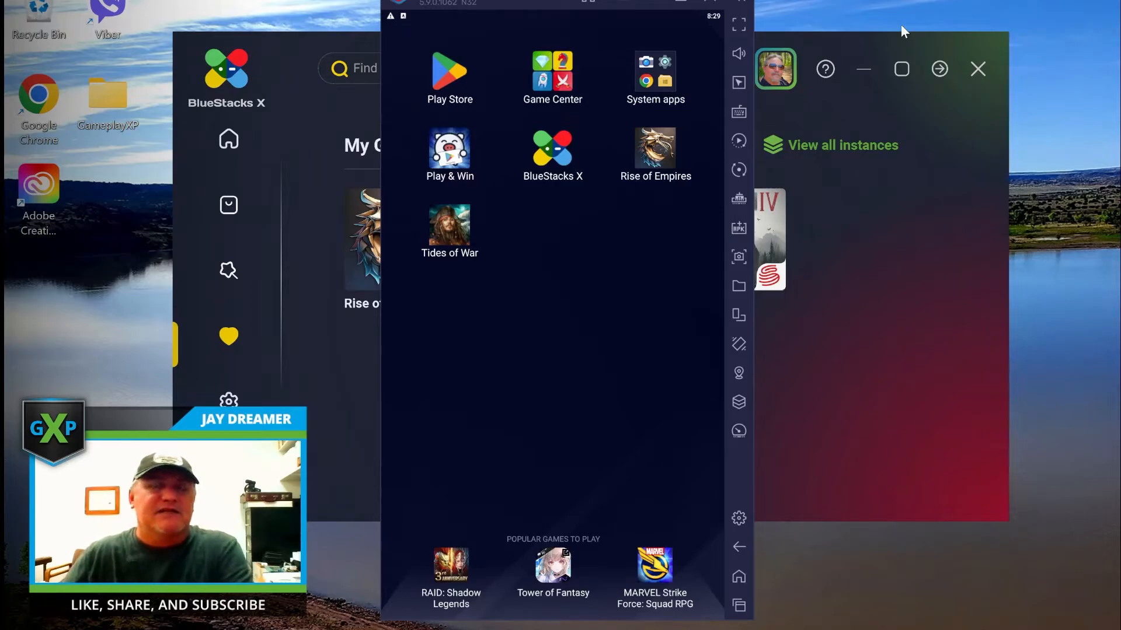
# - Open the multi-instance manager to view the local BlueStacks instances, and close it again
pyautogui.click(739, 402)
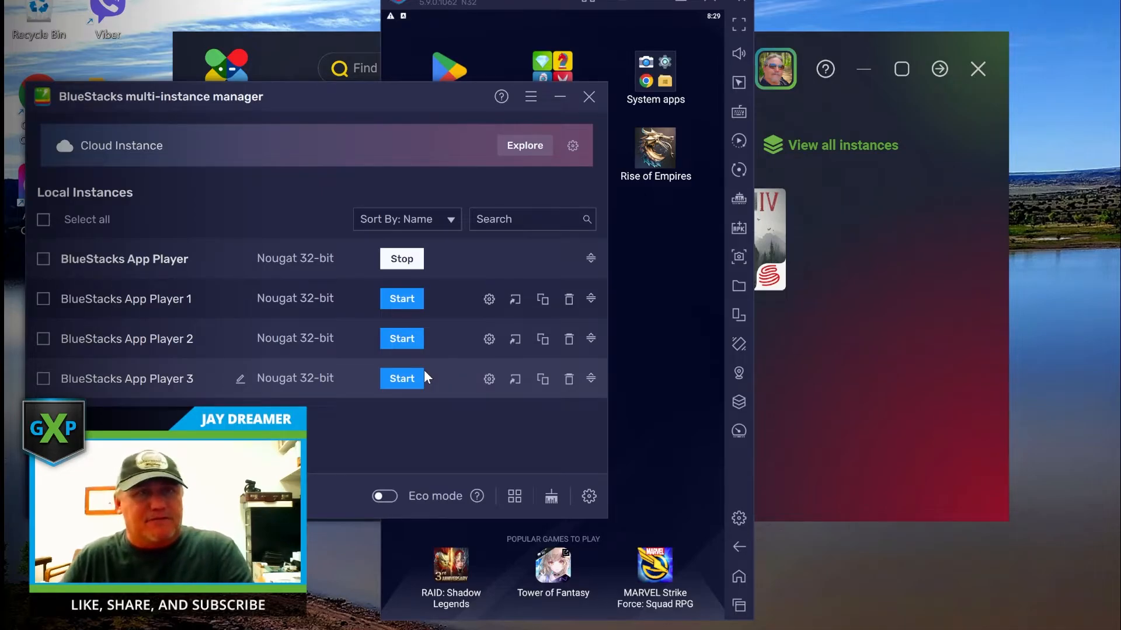
pyautogui.click(590, 98)
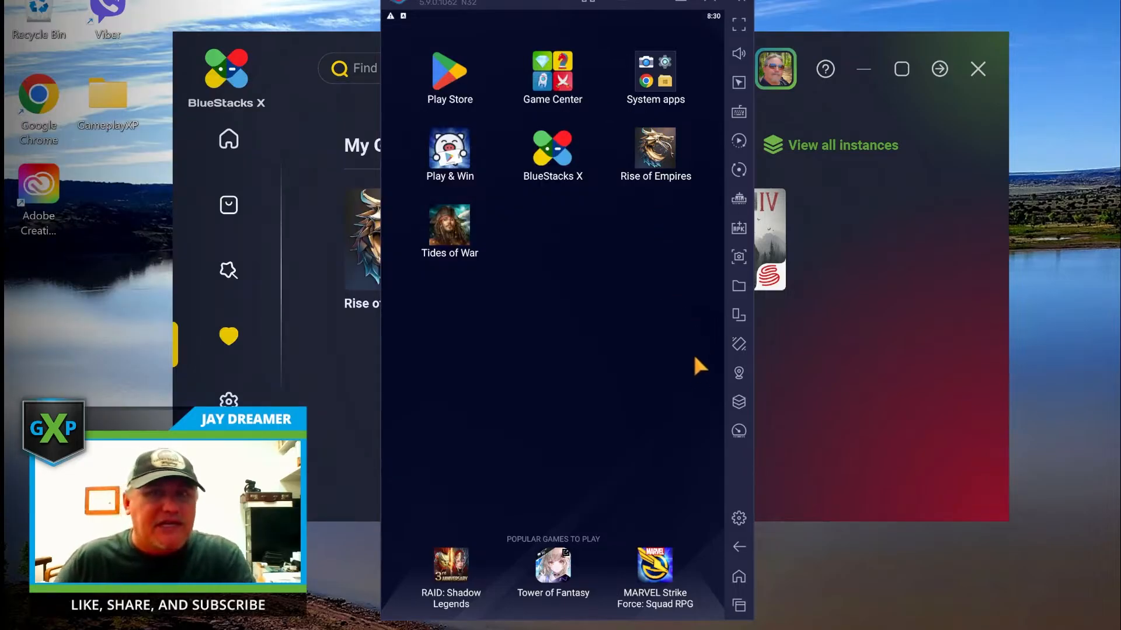
# - Launch Rise of Empires and dismiss the purchase offer that covers the town
pyautogui.click(645, 140)
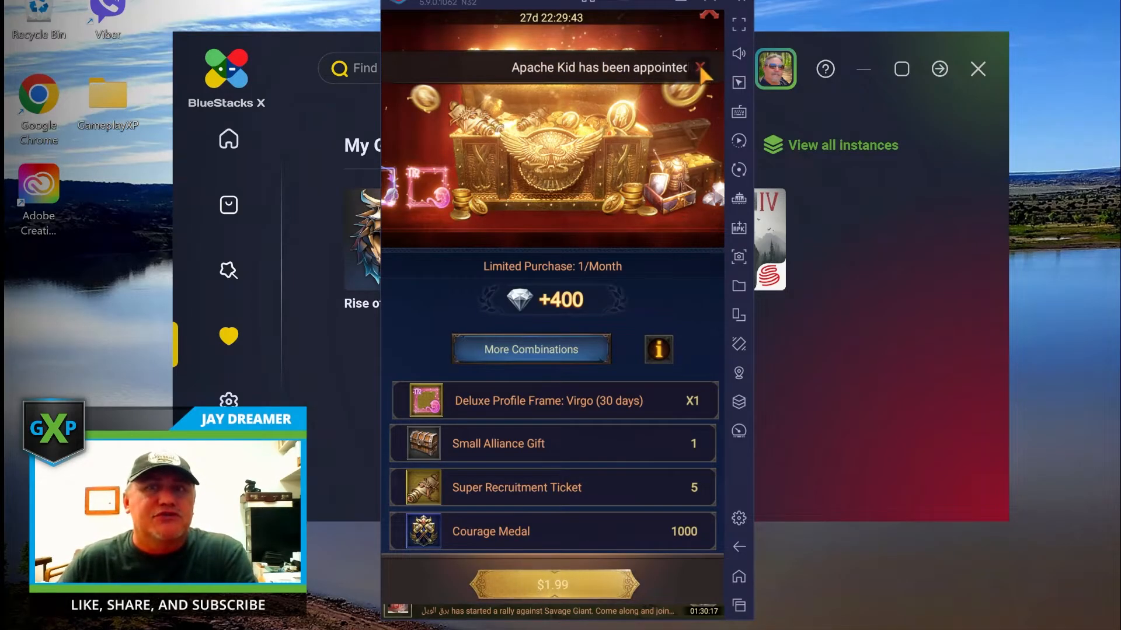
pyautogui.click(715, 9)
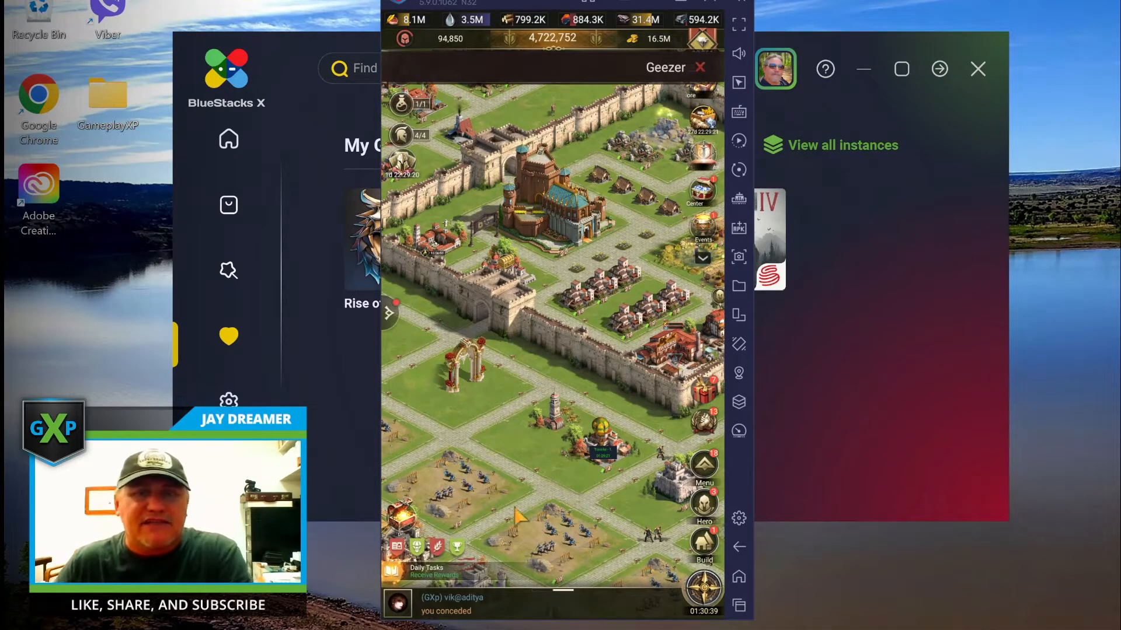
# - Turn on Eco mode while the game is running
pyautogui.moveTo(740, 429)
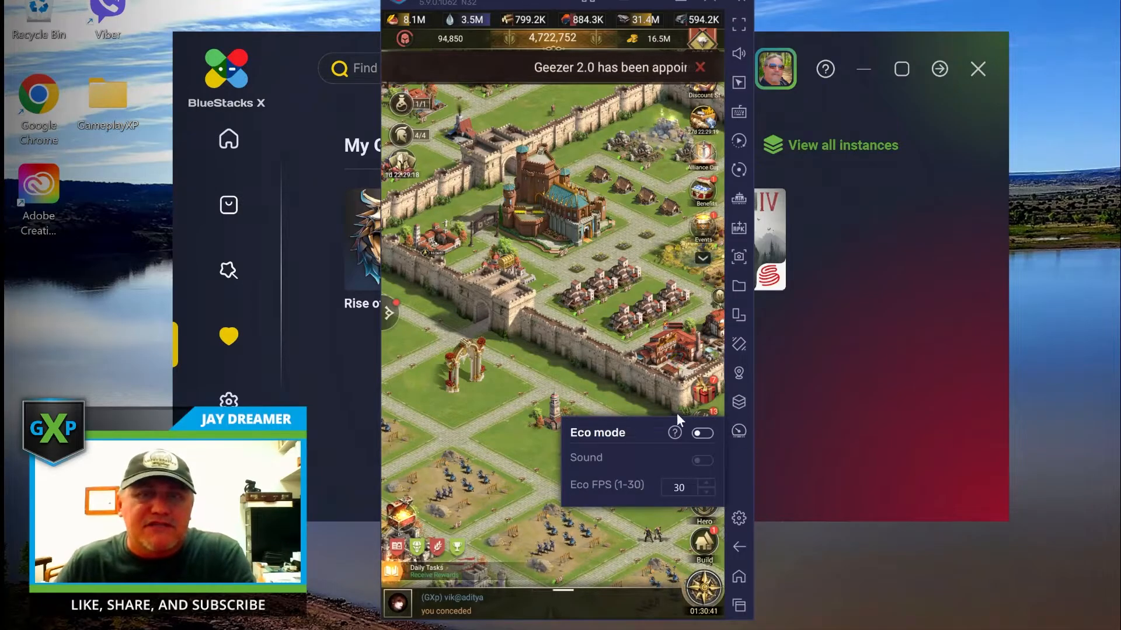
pyautogui.click(703, 433)
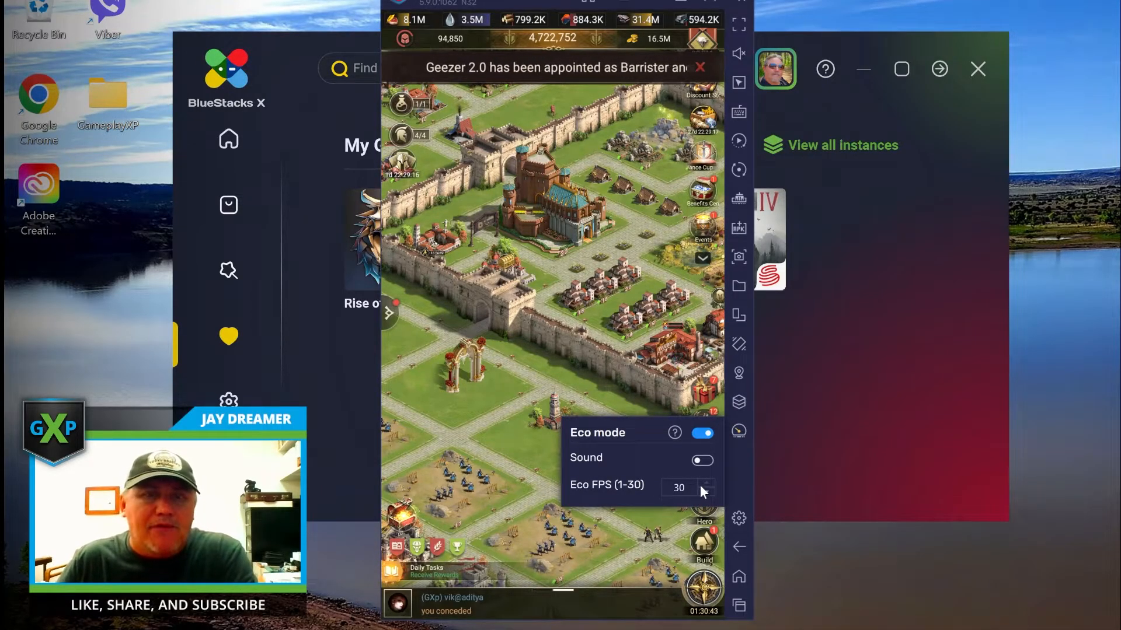
# - Test the game's responsiveness by selecting and deselecting a house and moving across the town
pyautogui.click(553, 336)
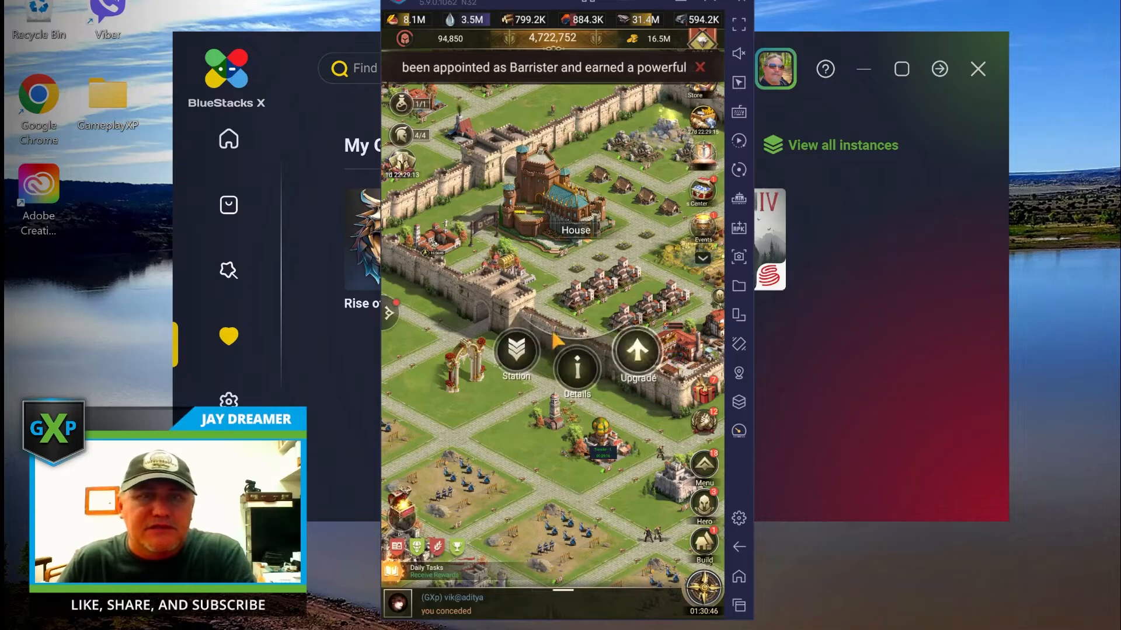
pyautogui.click(596, 435)
pyautogui.click(454, 266)
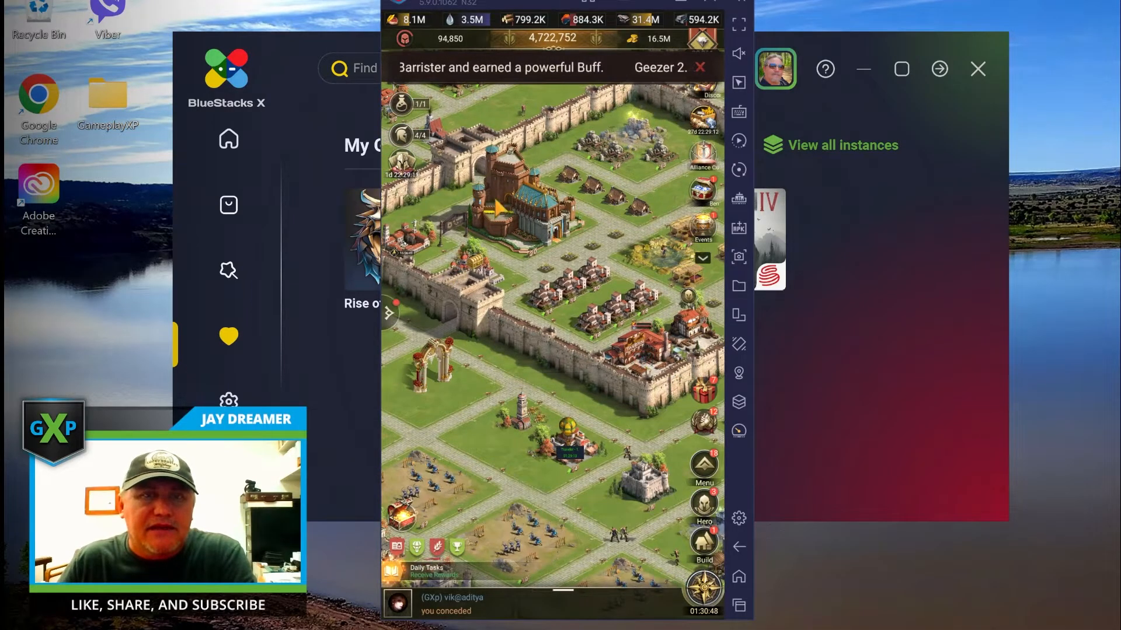
pyautogui.moveTo(497, 207); pyautogui.dragTo(525, 198)
pyautogui.moveTo(648, 373); pyautogui.dragTo(526, 300)
pyautogui.moveTo(677, 397); pyautogui.dragTo(534, 295)
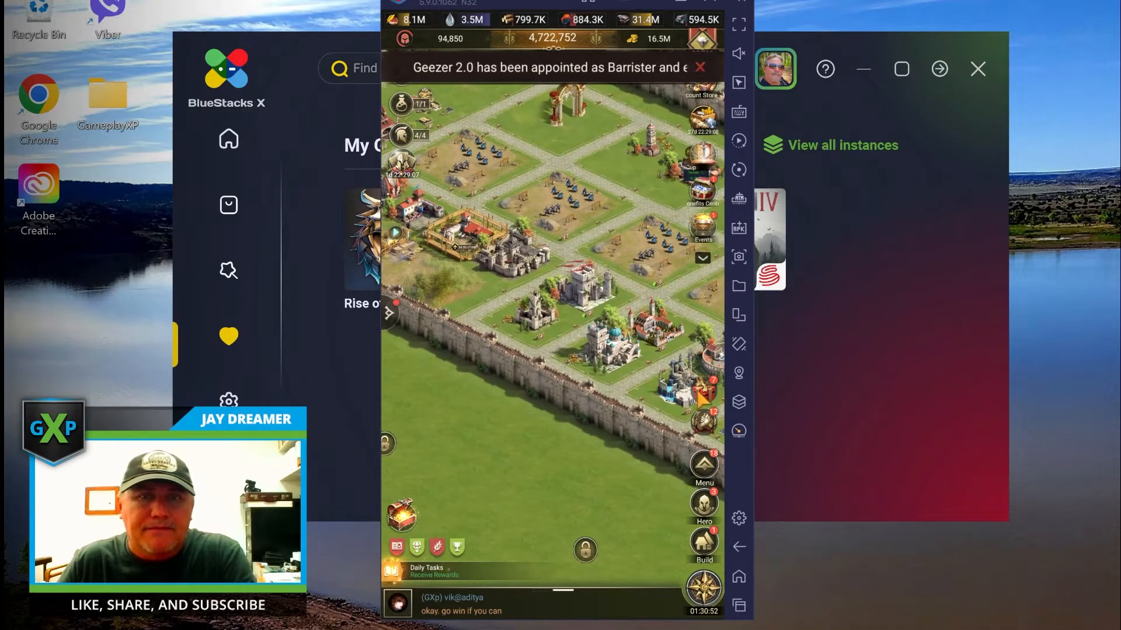
# - View the game's Hero list and Build options, closing each one again
pyautogui.click(709, 507)
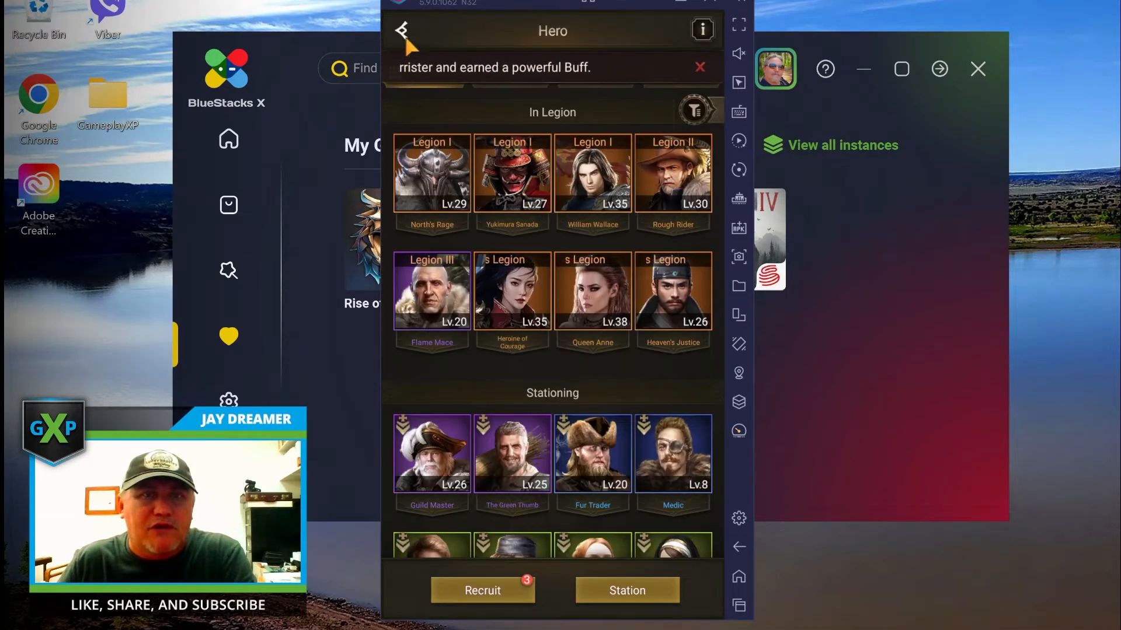
pyautogui.click(408, 41)
pyautogui.click(707, 541)
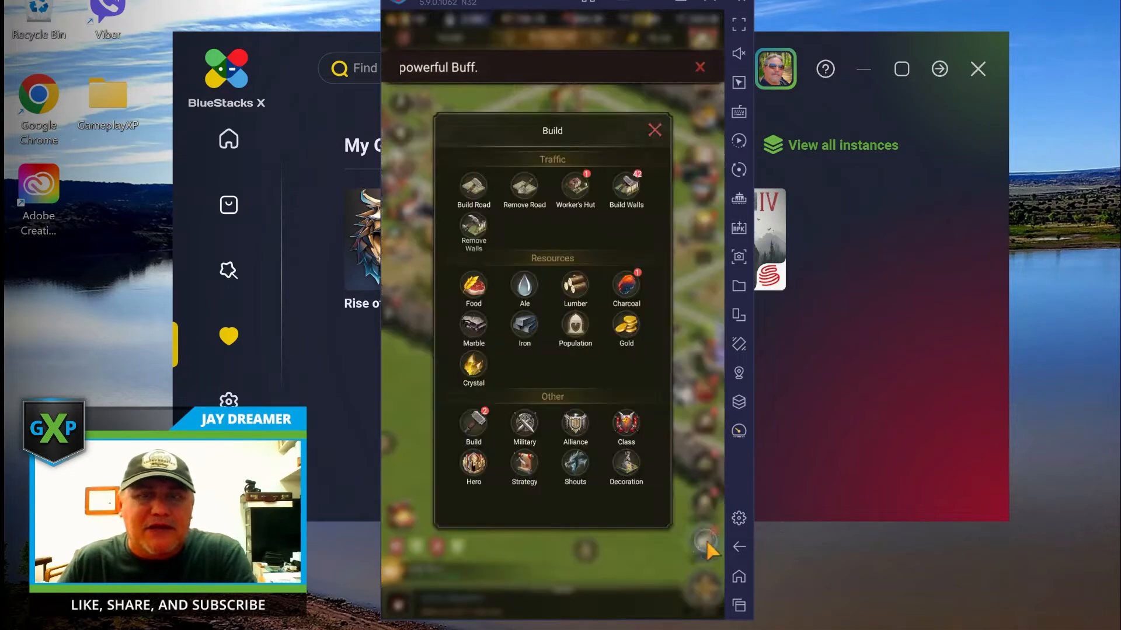
pyautogui.click(656, 130)
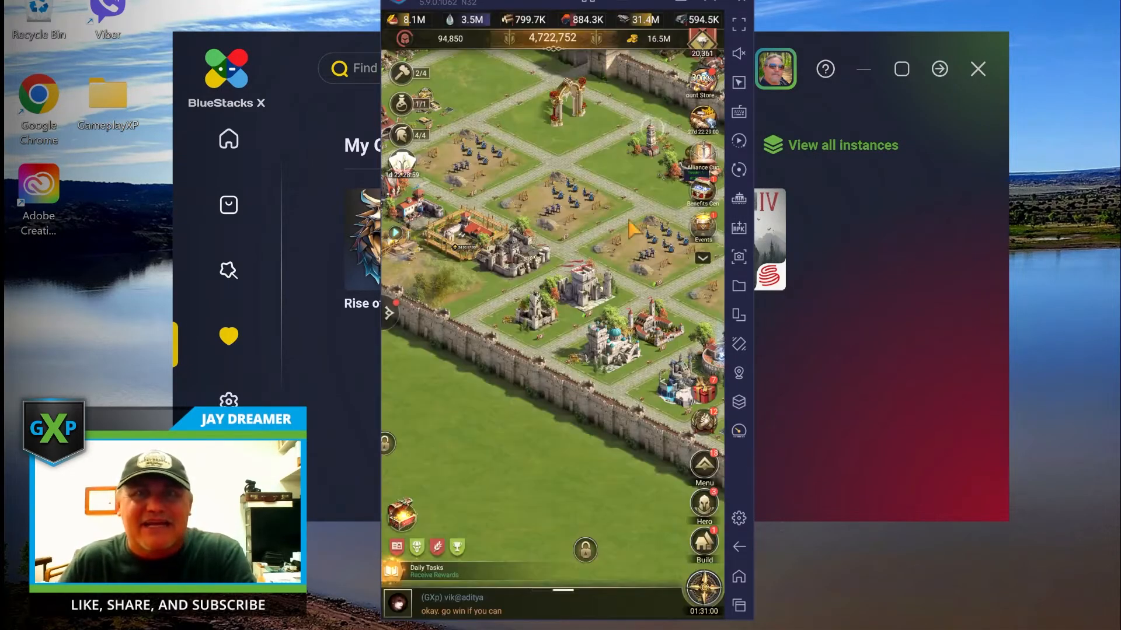
# - Switch to the world map and inspect the player's own town and the land tile behind it
pyautogui.click(709, 591)
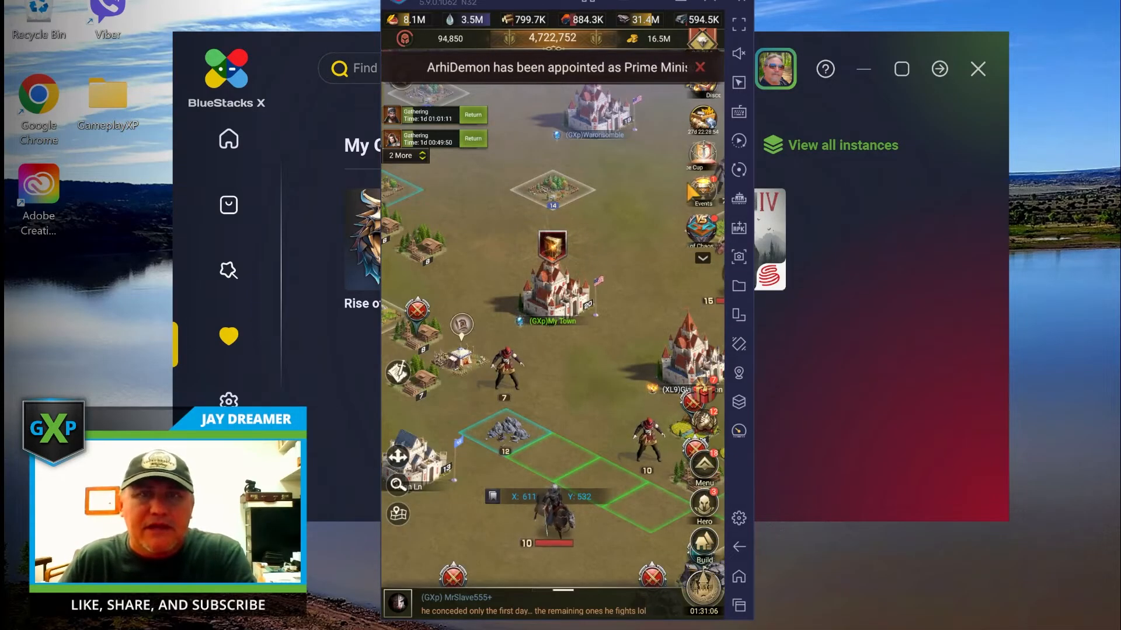
pyautogui.click(640, 263)
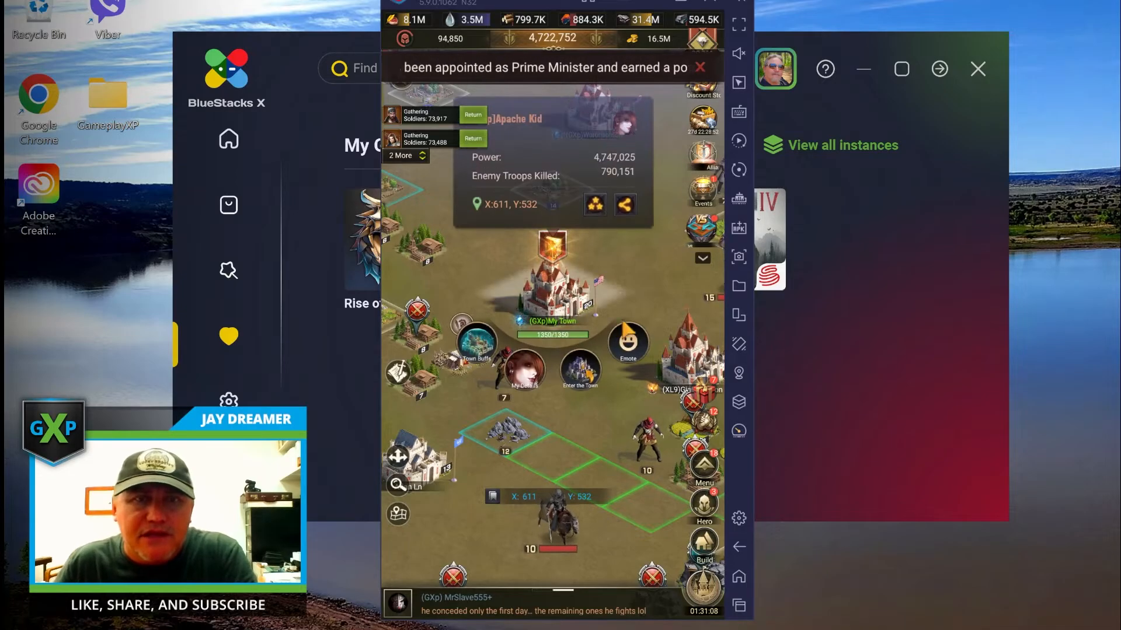
pyautogui.click(640, 263)
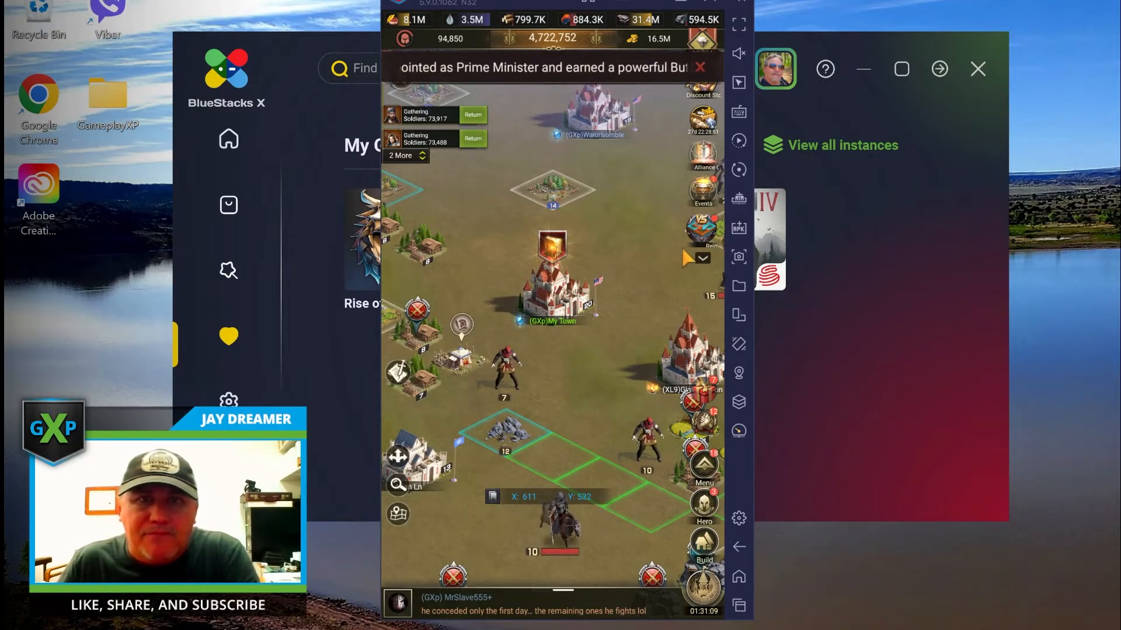
pyautogui.click(703, 189)
pyautogui.click(437, 35)
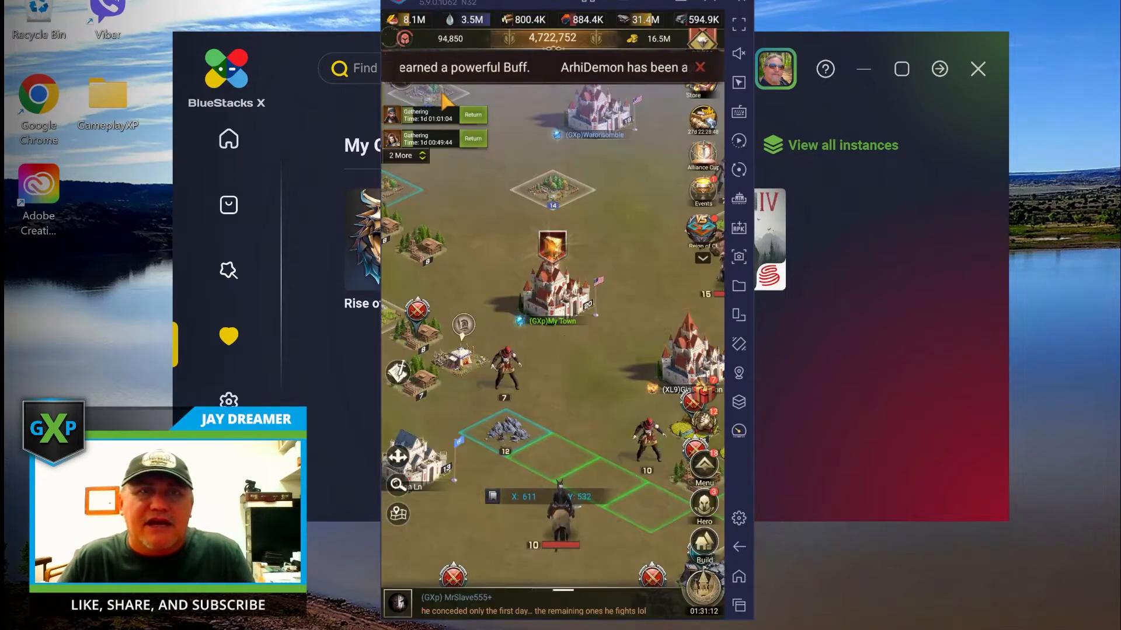
pyautogui.click(546, 298)
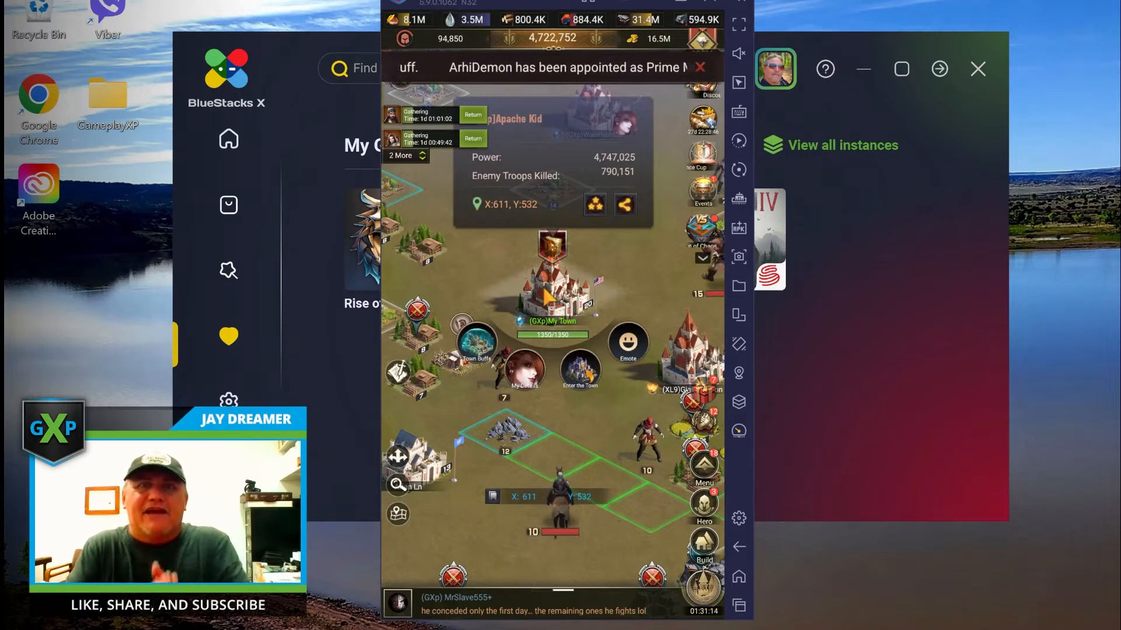
pyautogui.click(598, 261)
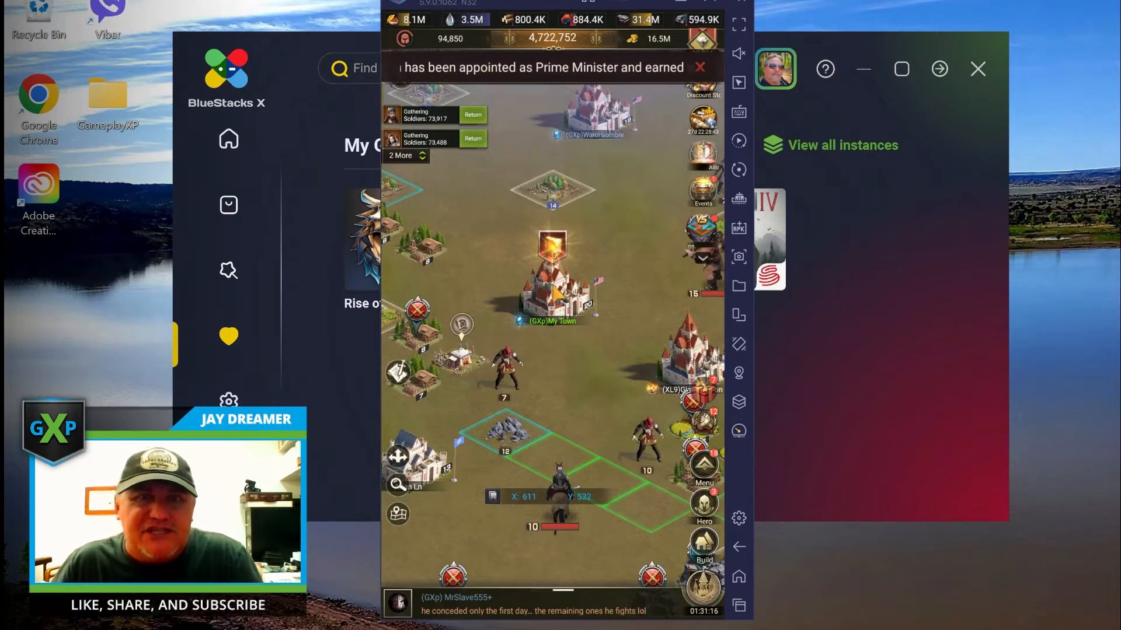
pyautogui.click(551, 255)
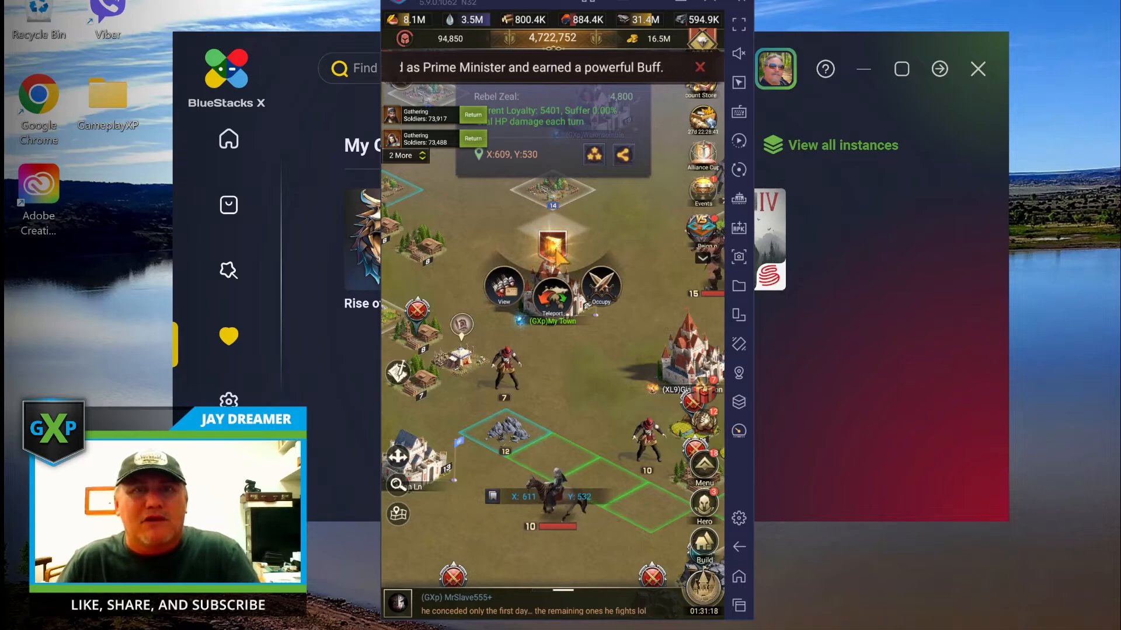
# - Expand the game's Menu and dismiss the selection of the player's town on the world map
pyautogui.click(704, 461)
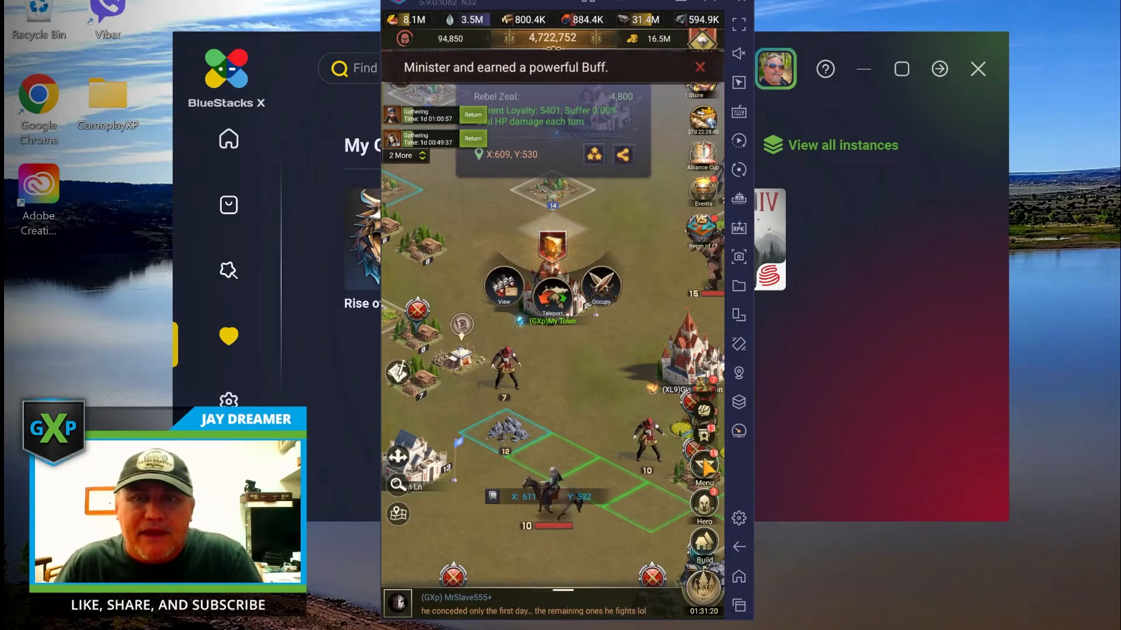
pyautogui.click(637, 370)
pyautogui.click(622, 341)
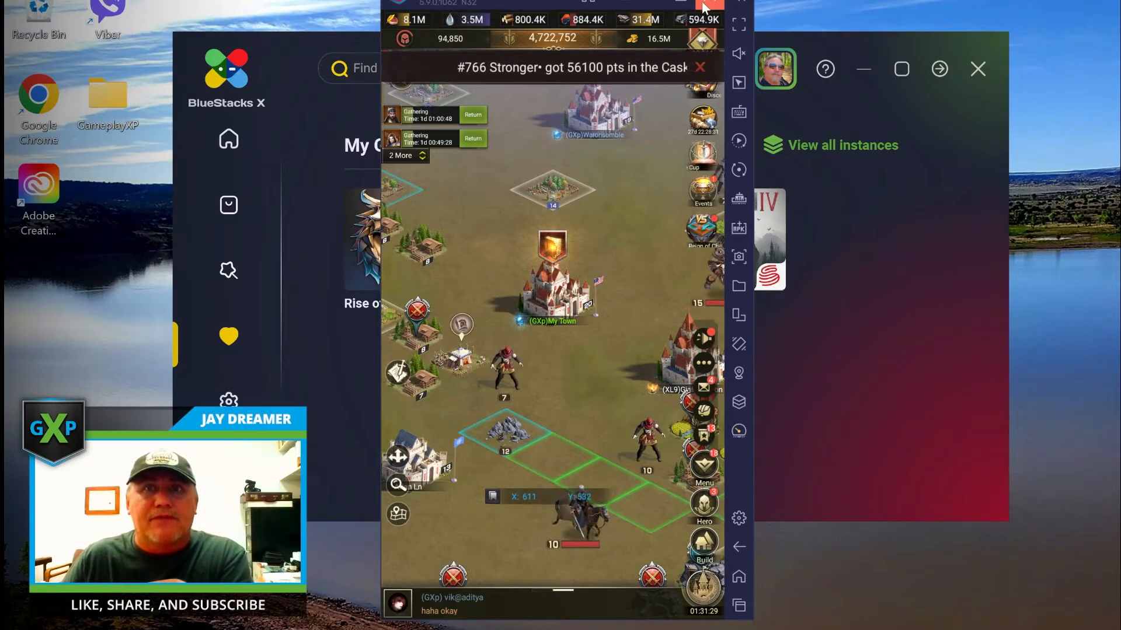
# - Try full-screen view and landscape rotation for the game, restoring the portrait window each time
pyautogui.click(739, 22)
pyautogui.press('F11')
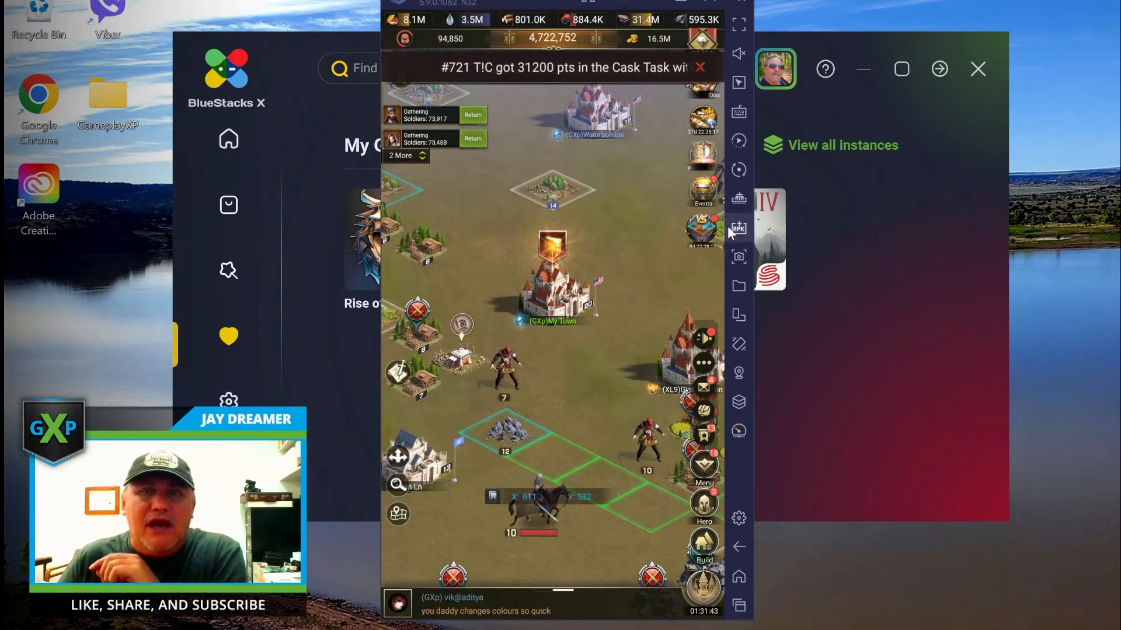
pyautogui.click(739, 315)
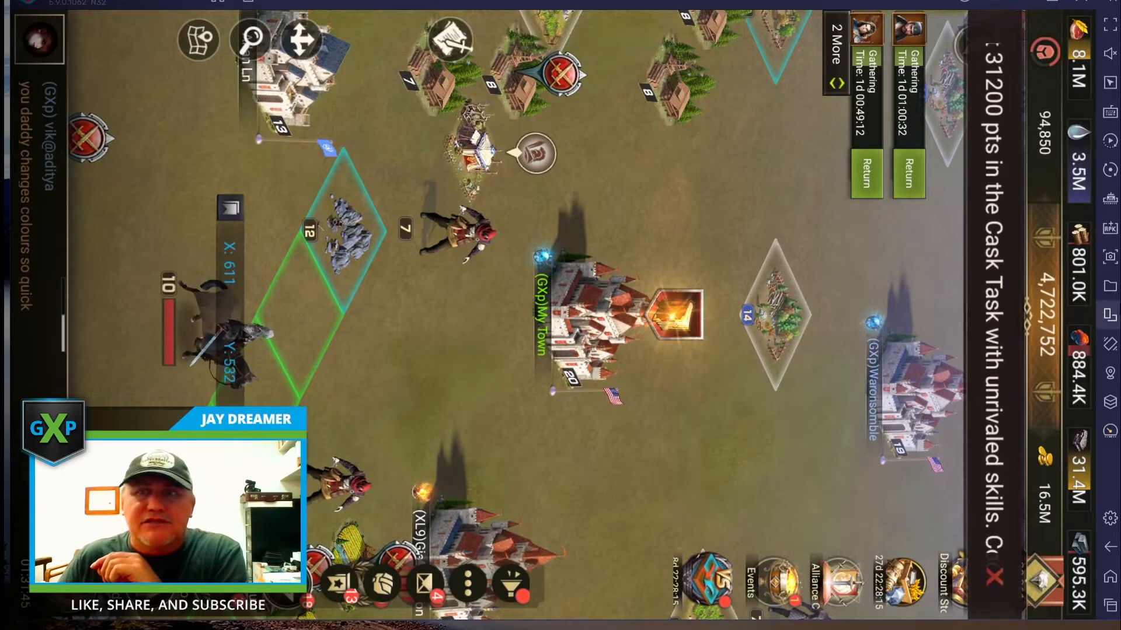
pyautogui.click(1110, 315)
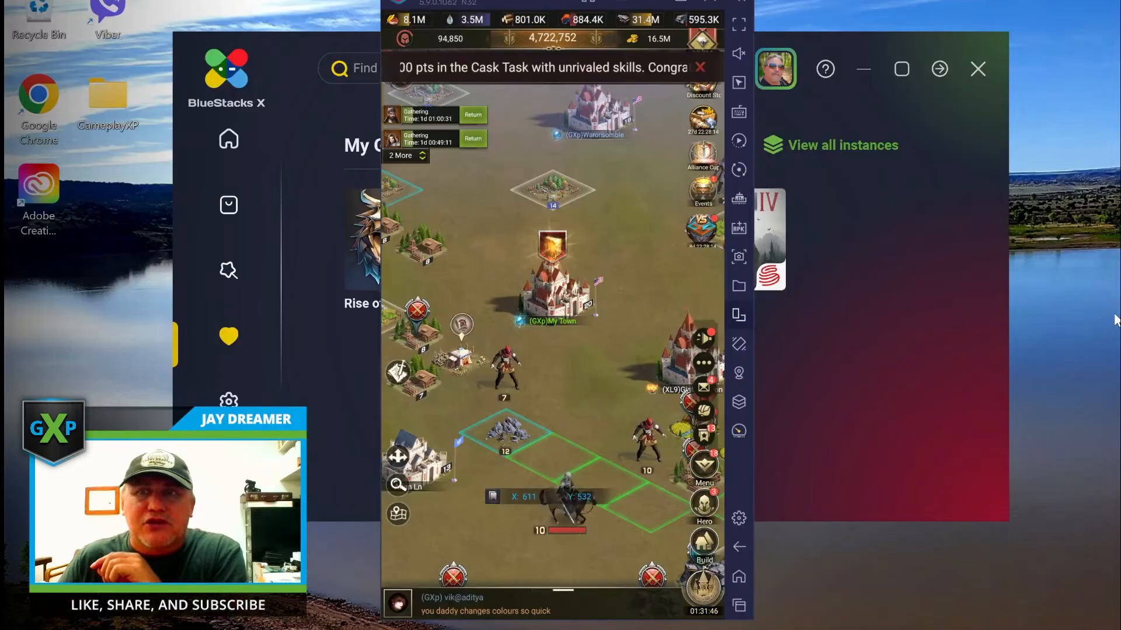
# - View the game's Mail categories and return to the world map
pyautogui.click(707, 393)
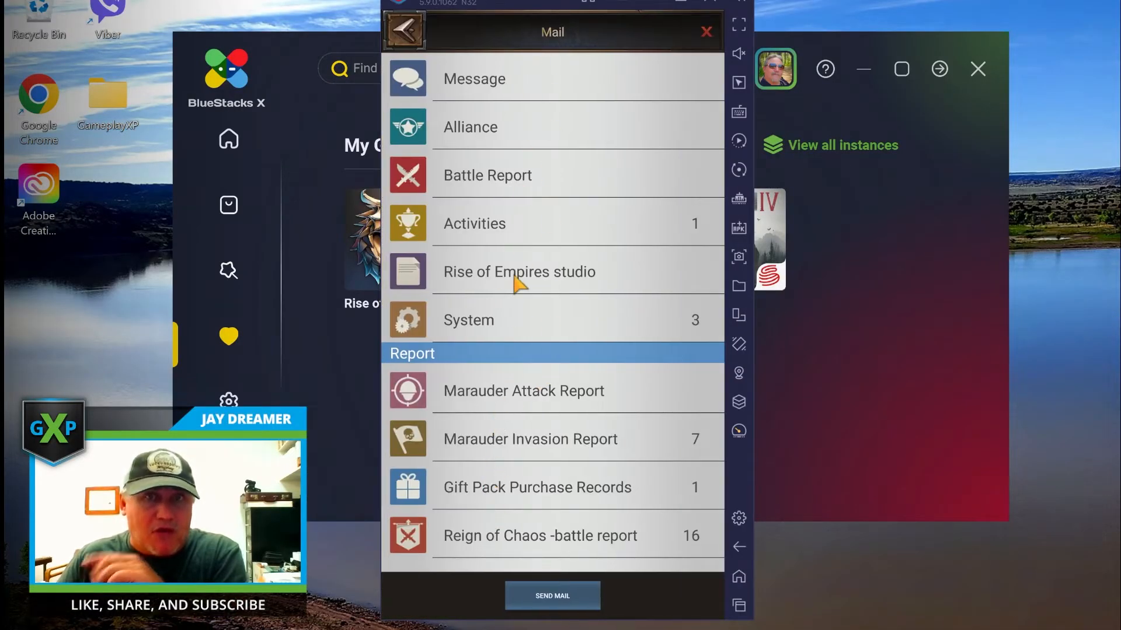
pyautogui.click(408, 39)
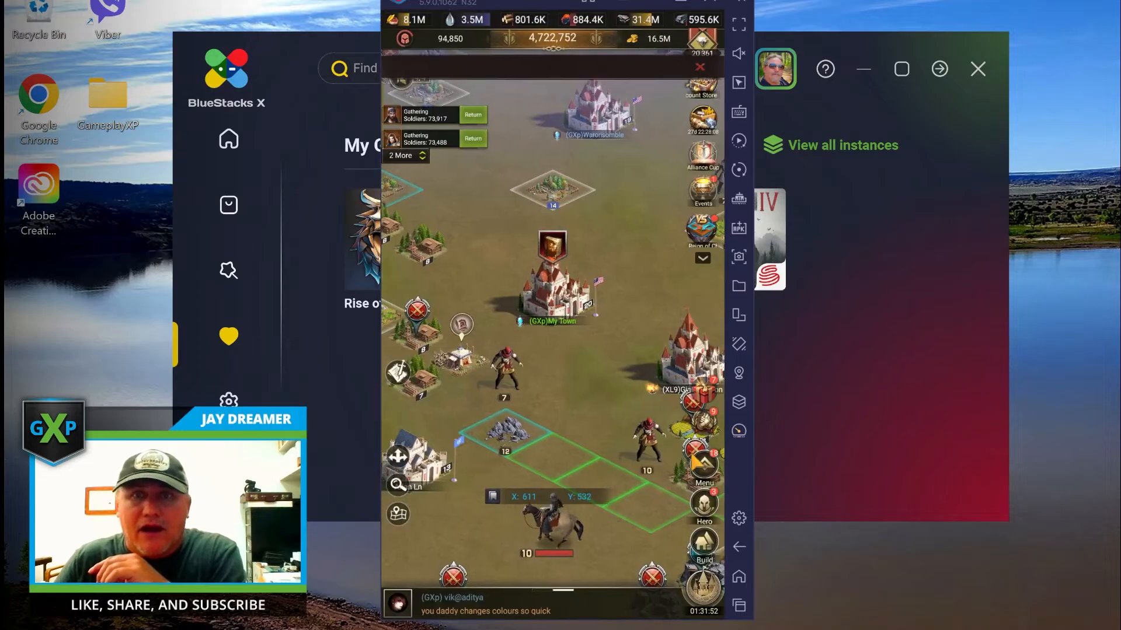
# - Turn off Eco mode and check the Performance settings, closing them without changes
pyautogui.click(740, 432)
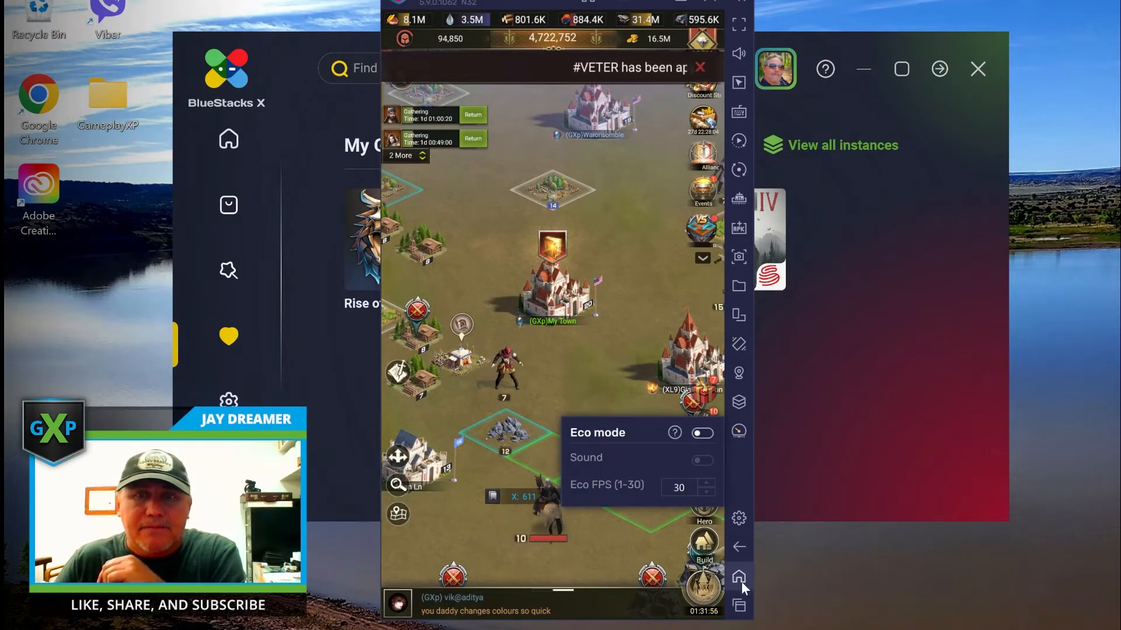
pyautogui.click(739, 518)
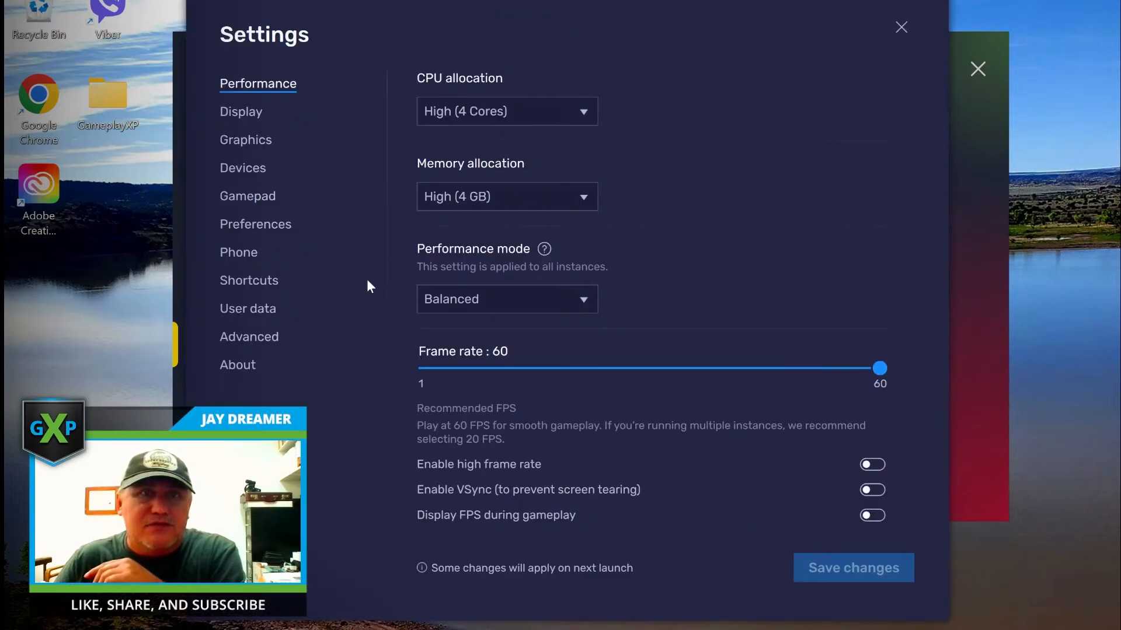
pyautogui.click(900, 28)
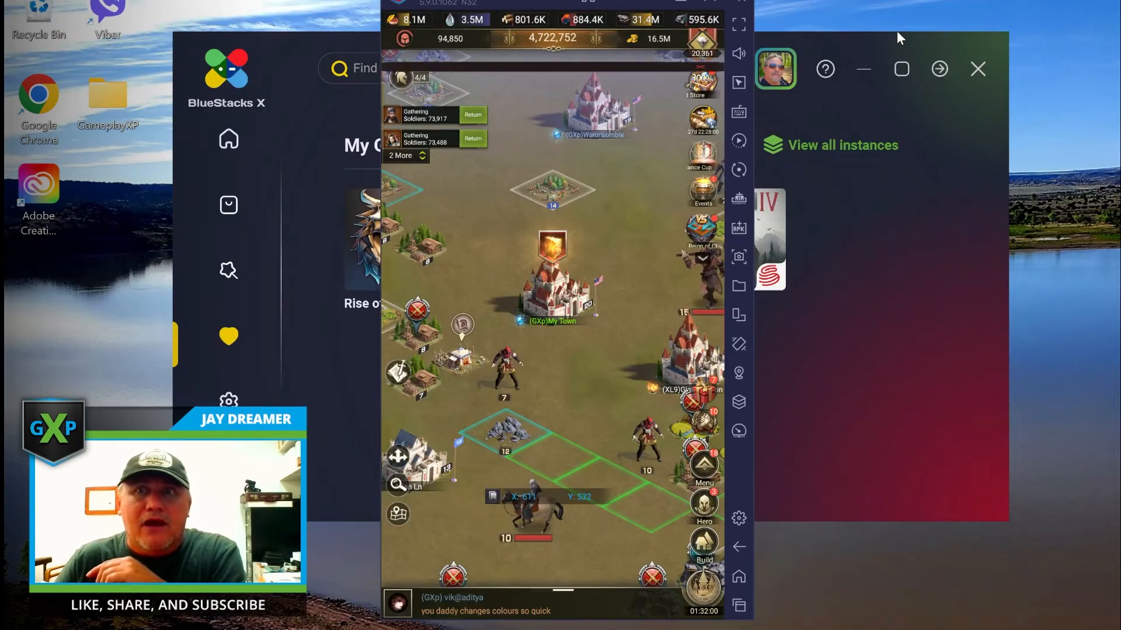
# - Close the BlueStacks X launcher window and start exiting the BlueStacks App Player
pyautogui.click(978, 69)
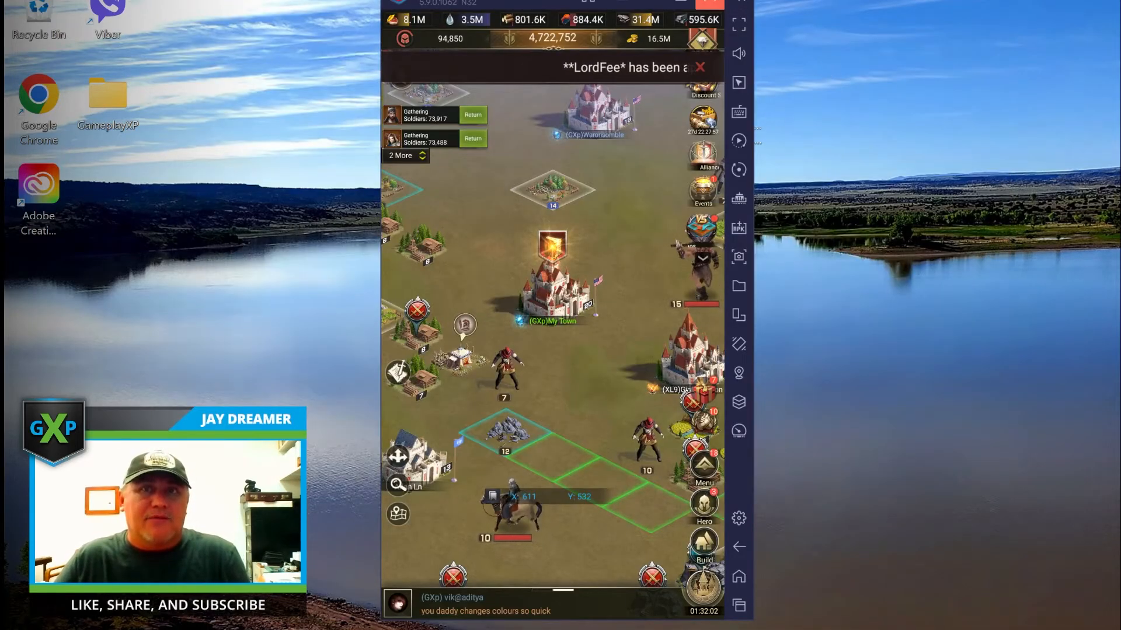
pyautogui.moveTo(663, 629)
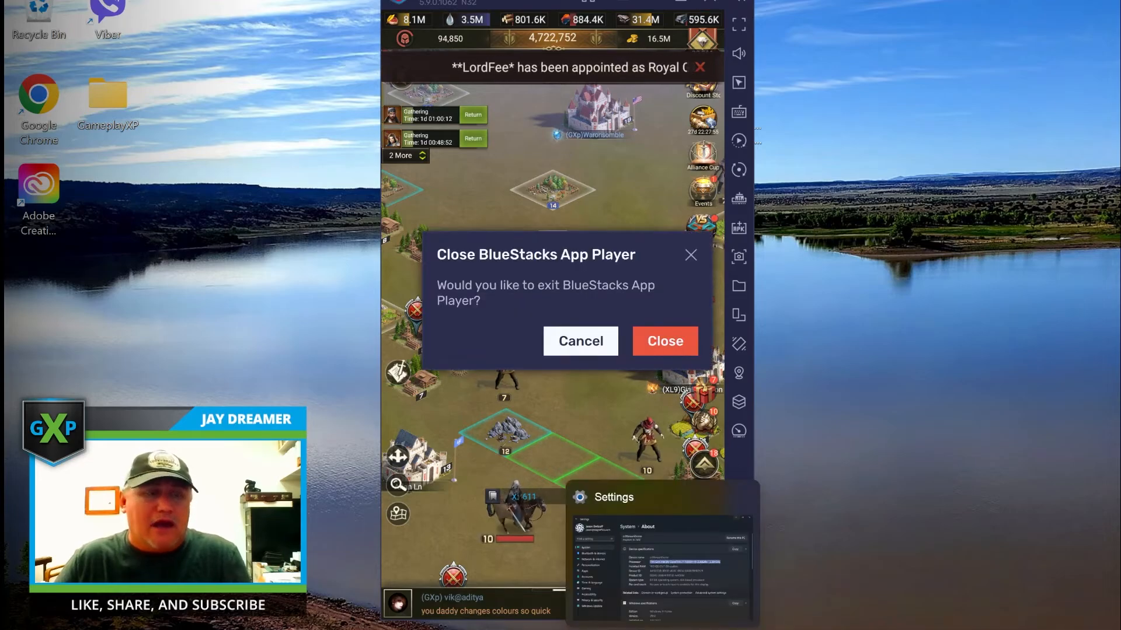